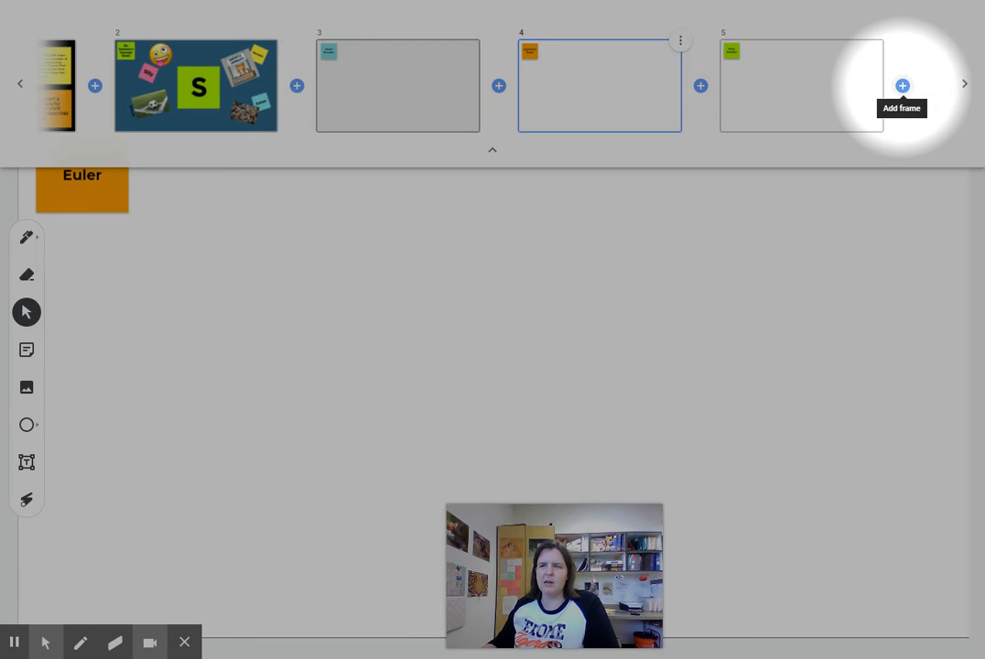
Add blank frame 6 after frame 5, open it, and hide the frame strip
left_click(902, 85)
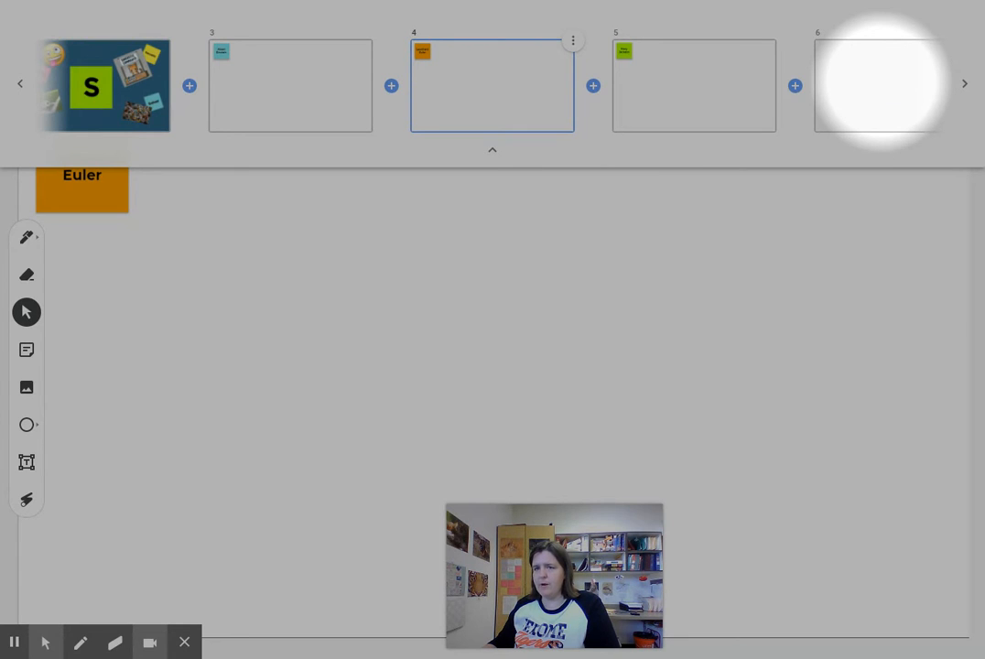
left_click(879, 84)
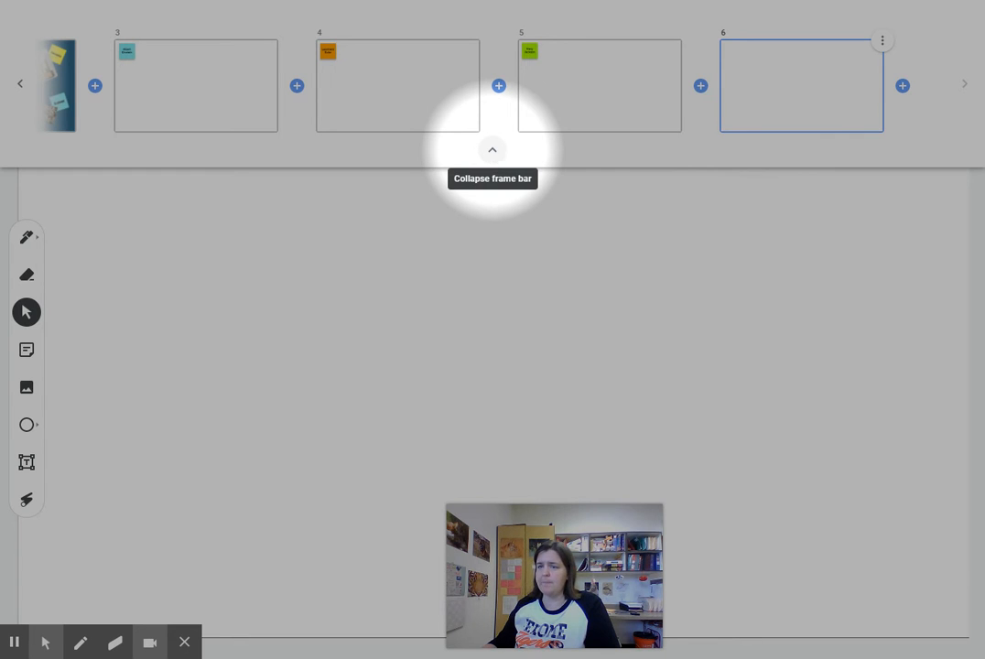
left_click(491, 150)
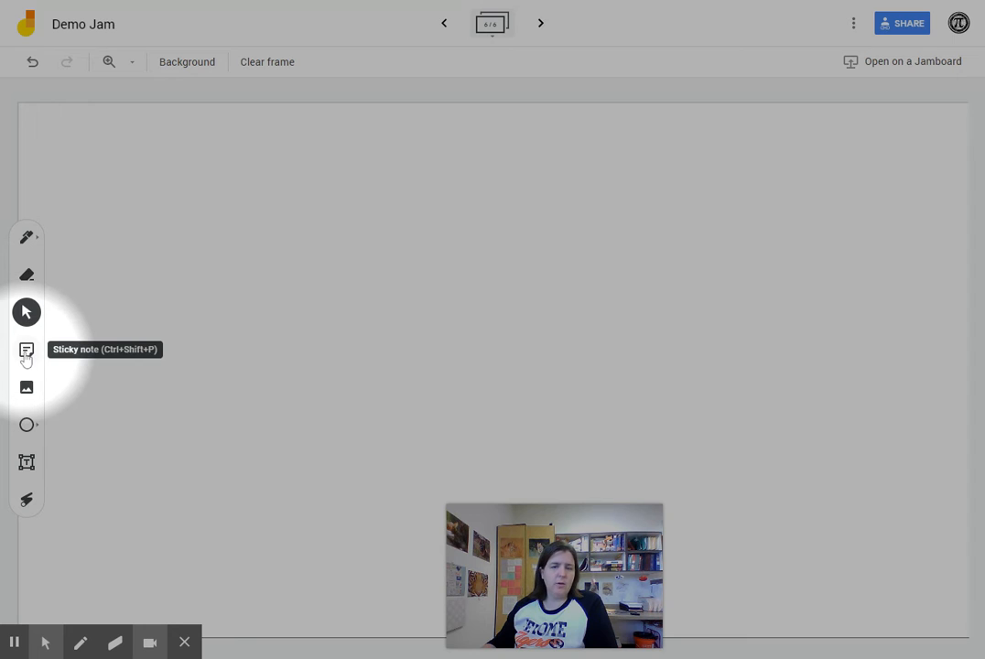
Add a teal sticky note with the person's full name to frame 6
left_click(27, 351)
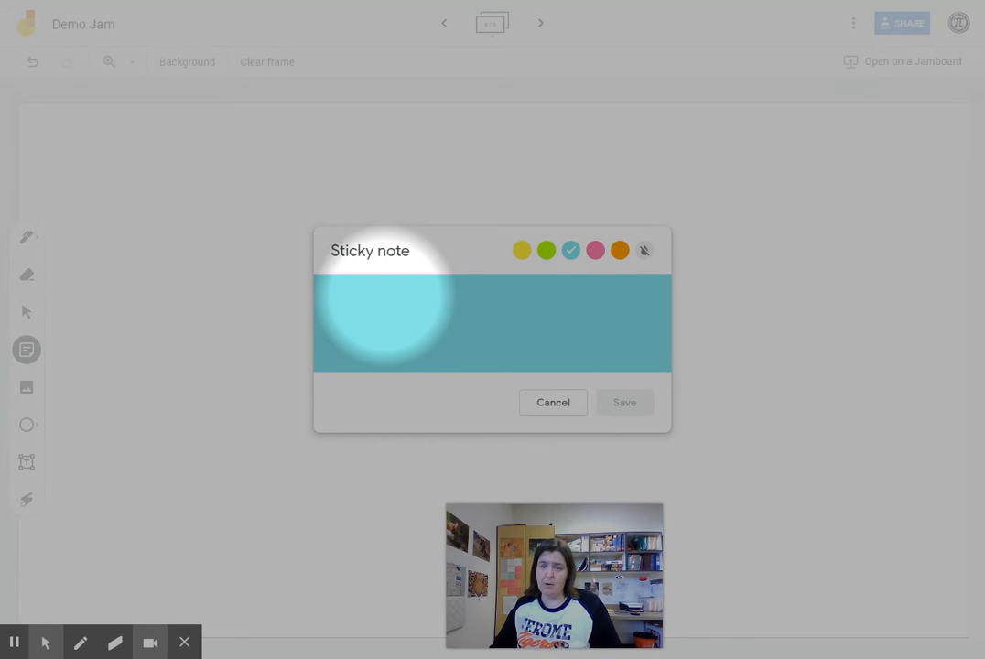
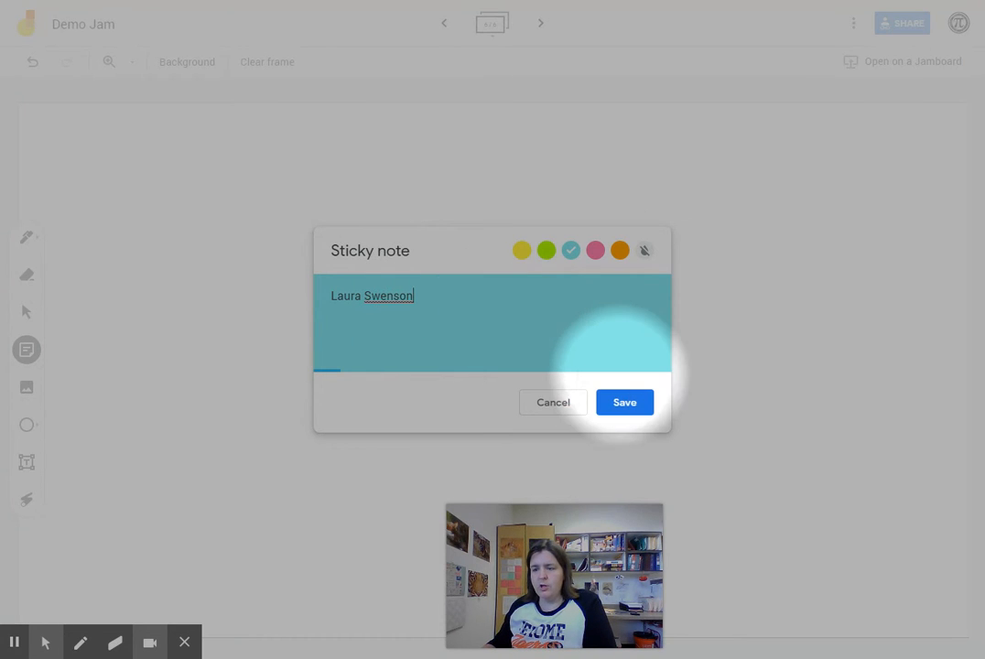
left_click(628, 404)
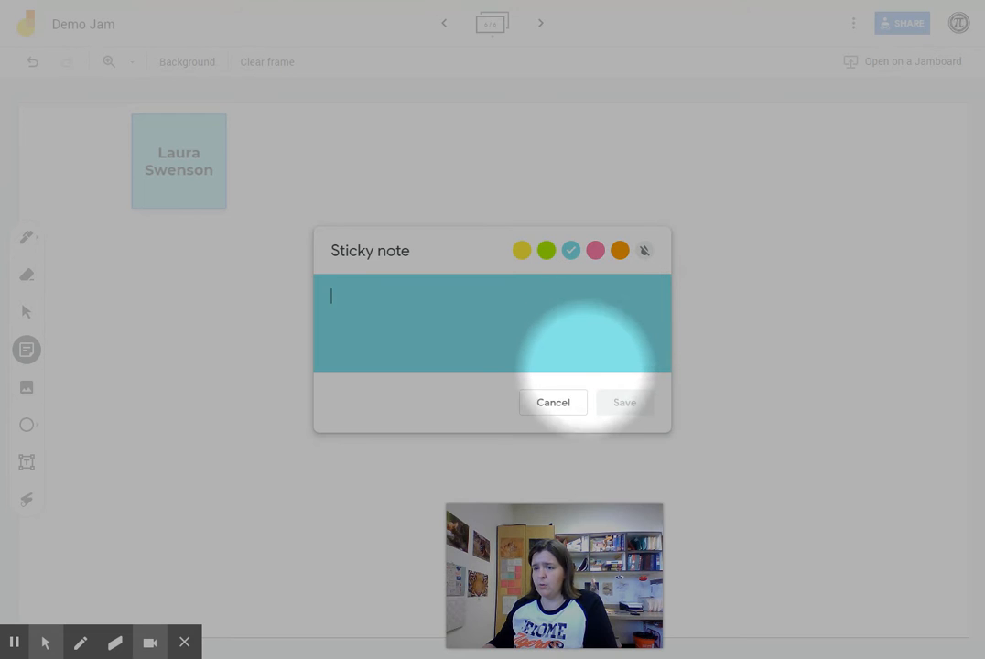
left_click(560, 404)
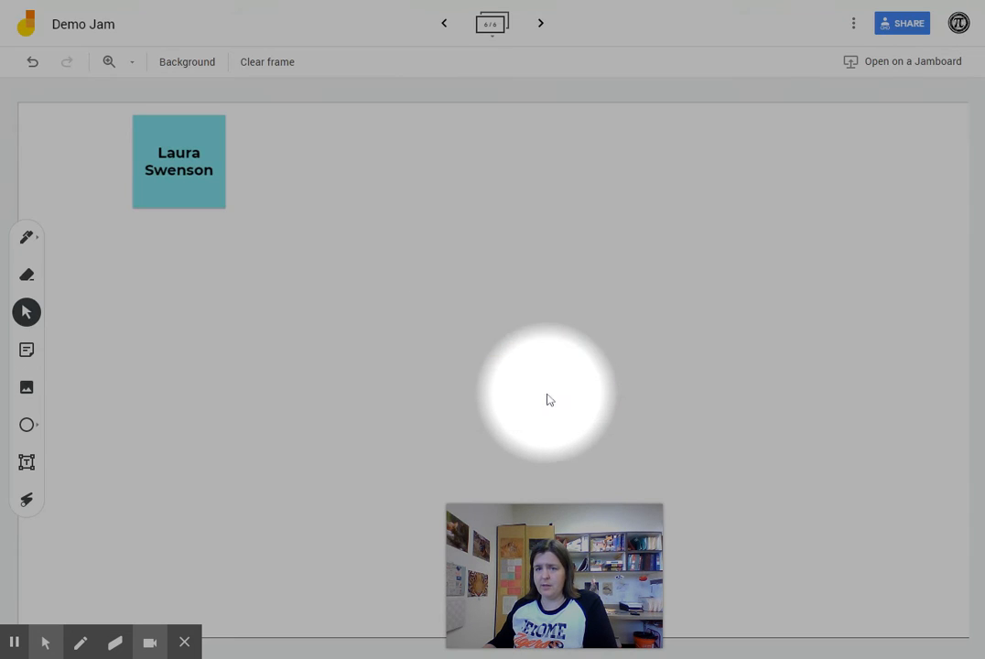
Move the name note to the centre, tilt it slightly counter-clockwise and shrink it
left_click_drag(191, 165, 307, 232)
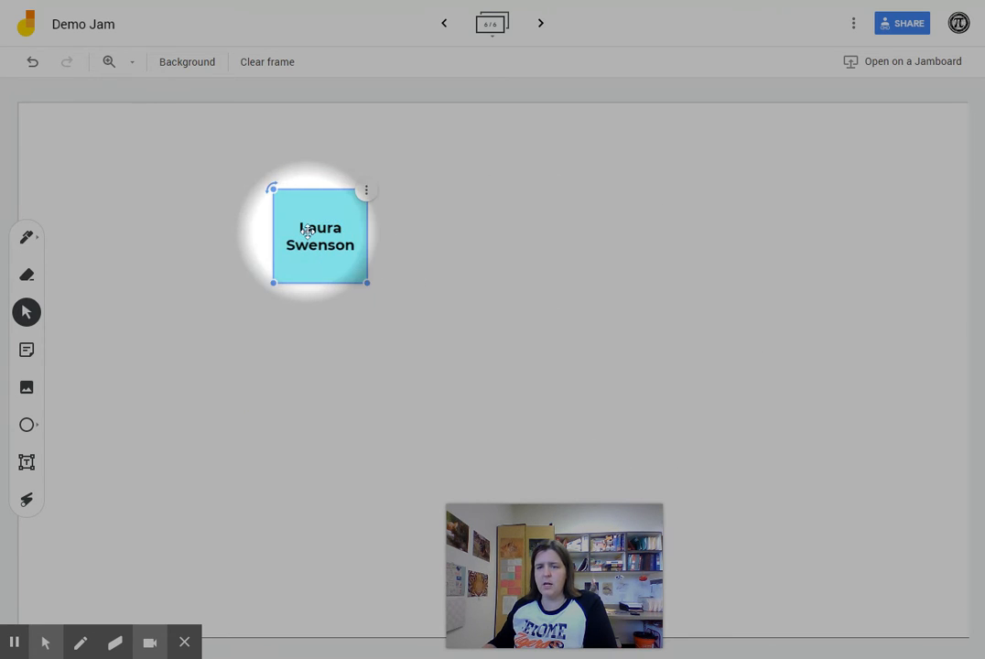
left_click_drag(272, 188, 258, 209)
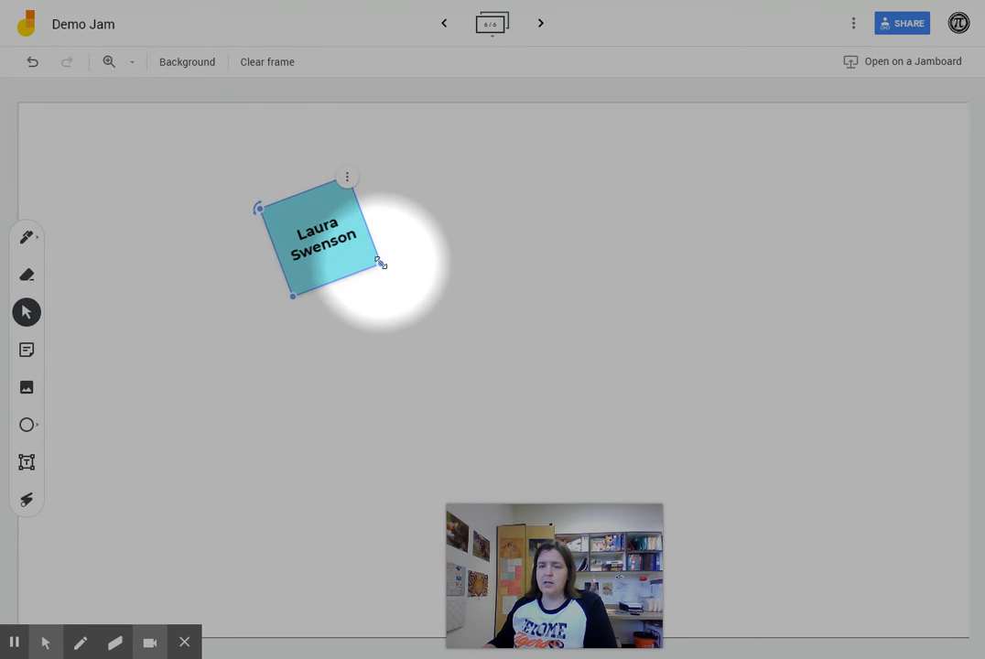
left_click_drag(381, 264, 325, 252)
left_click(325, 255)
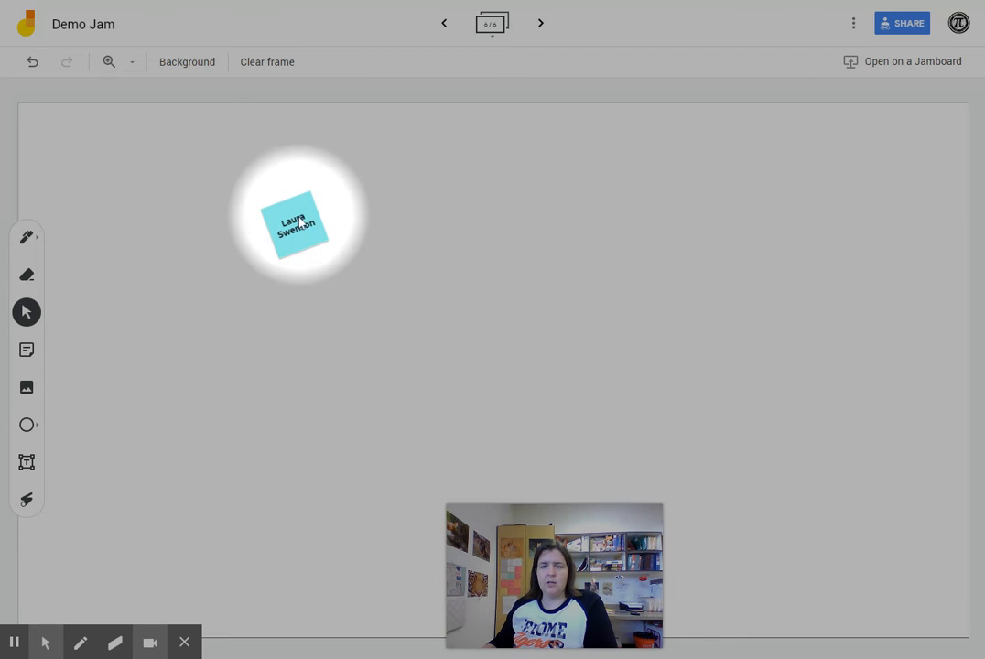
left_click(299, 221)
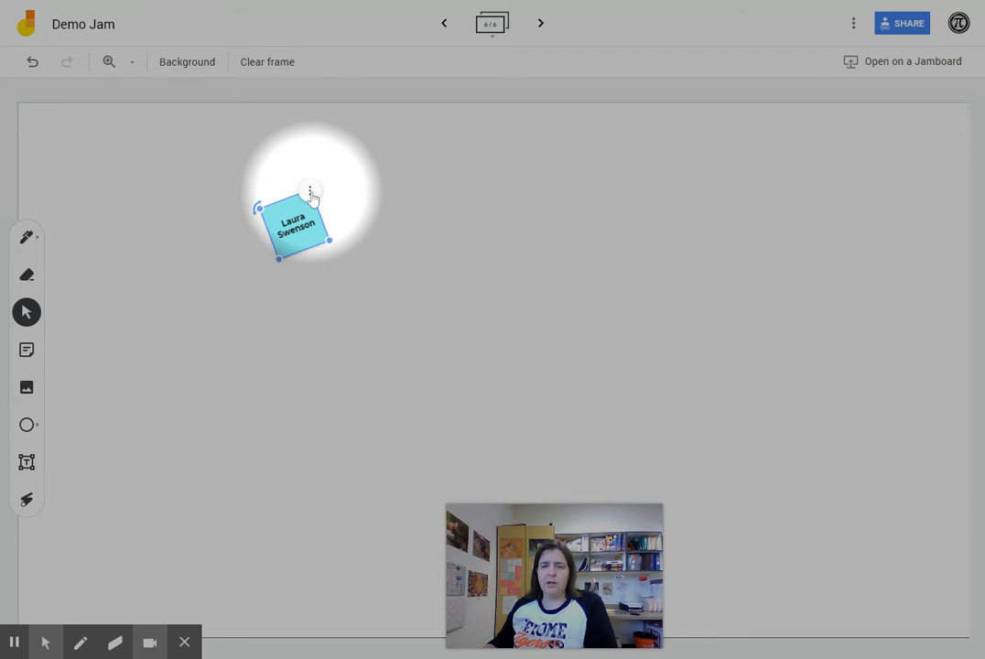
left_click(311, 194)
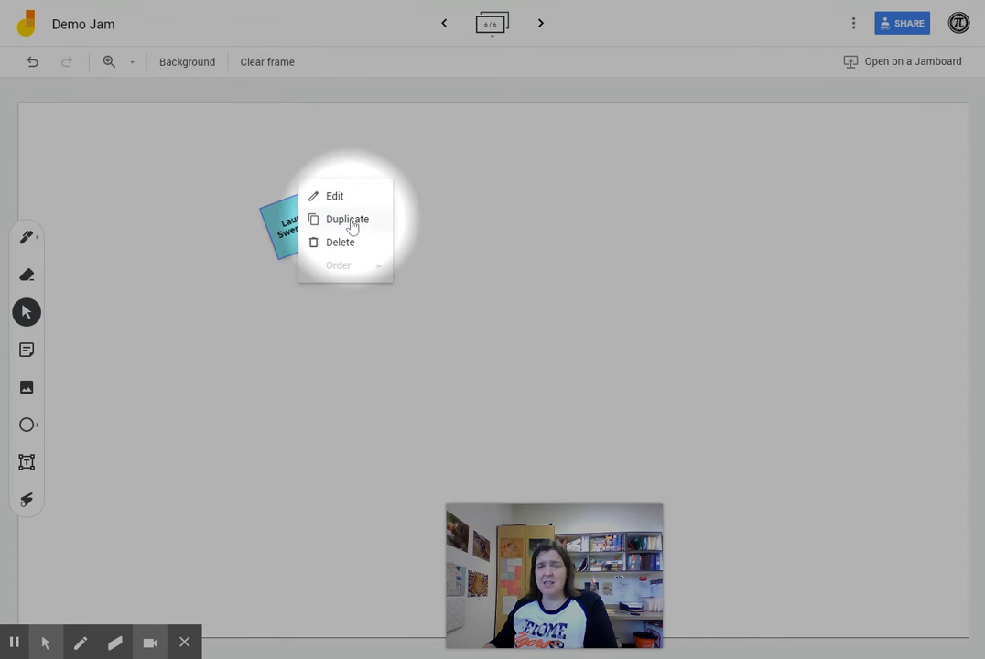
left_click(284, 224)
Place the name note in the frame's top-left corner, slightly enlarged
left_click_drag(284, 224, 58, 158)
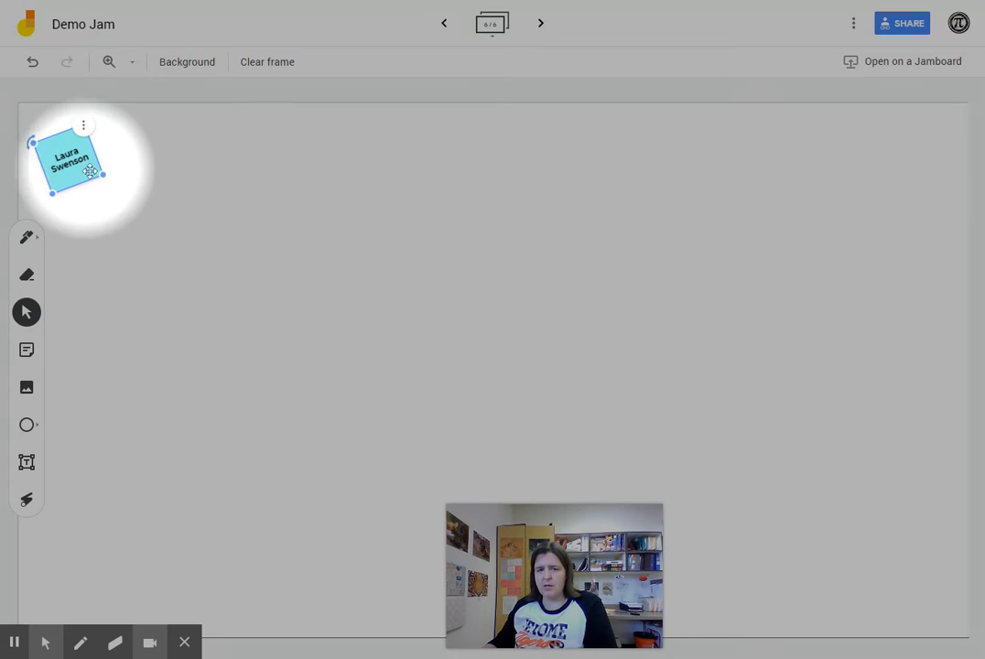
left_click_drag(103, 174, 132, 203)
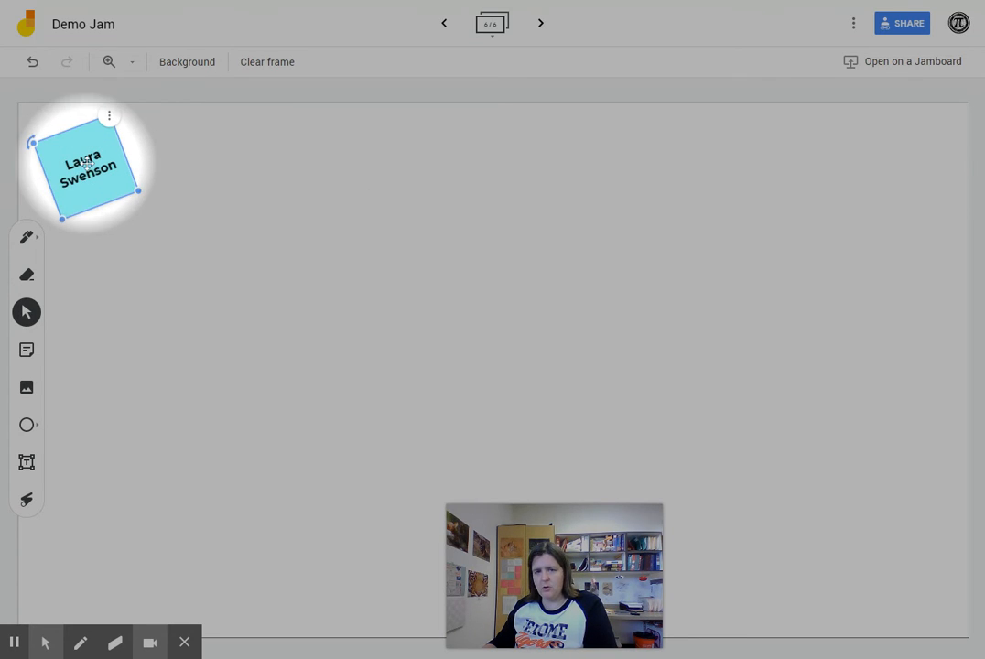
left_click_drag(88, 167, 86, 181)
left_click(369, 230)
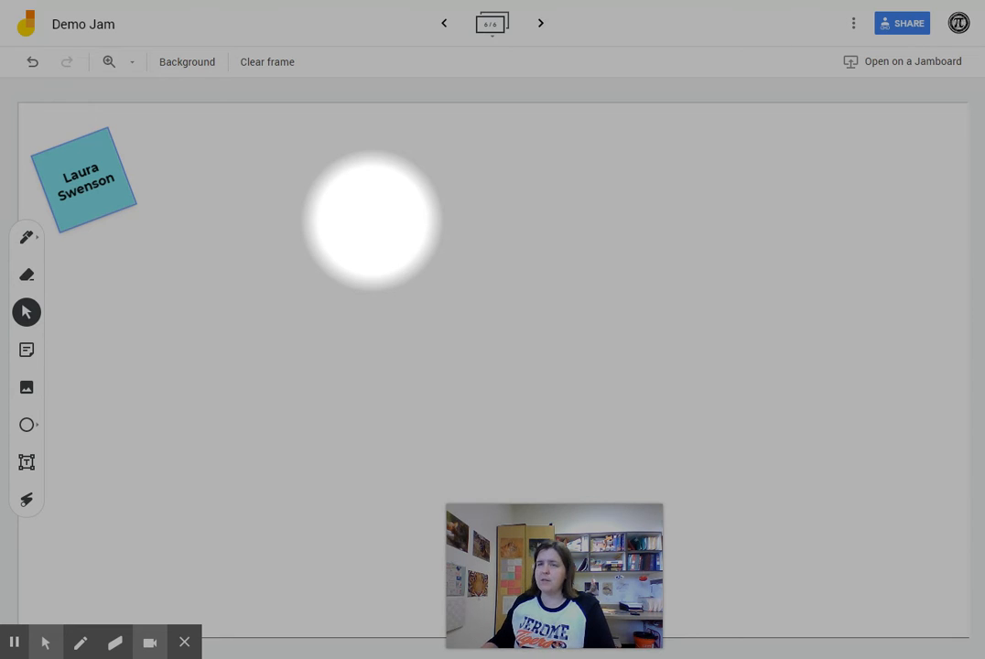
left_click(81, 169)
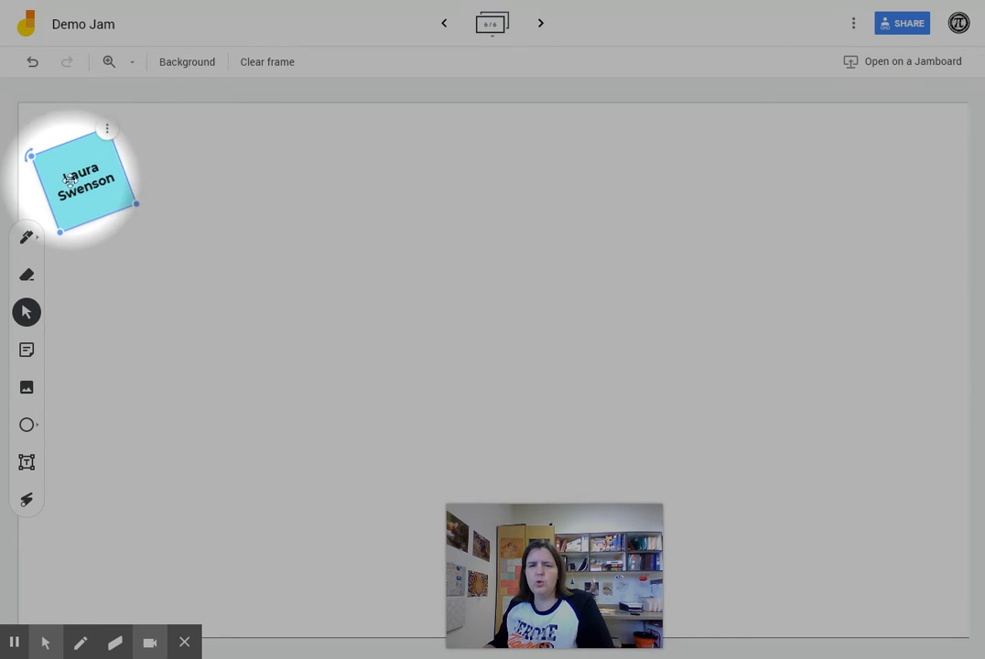
left_click(391, 279)
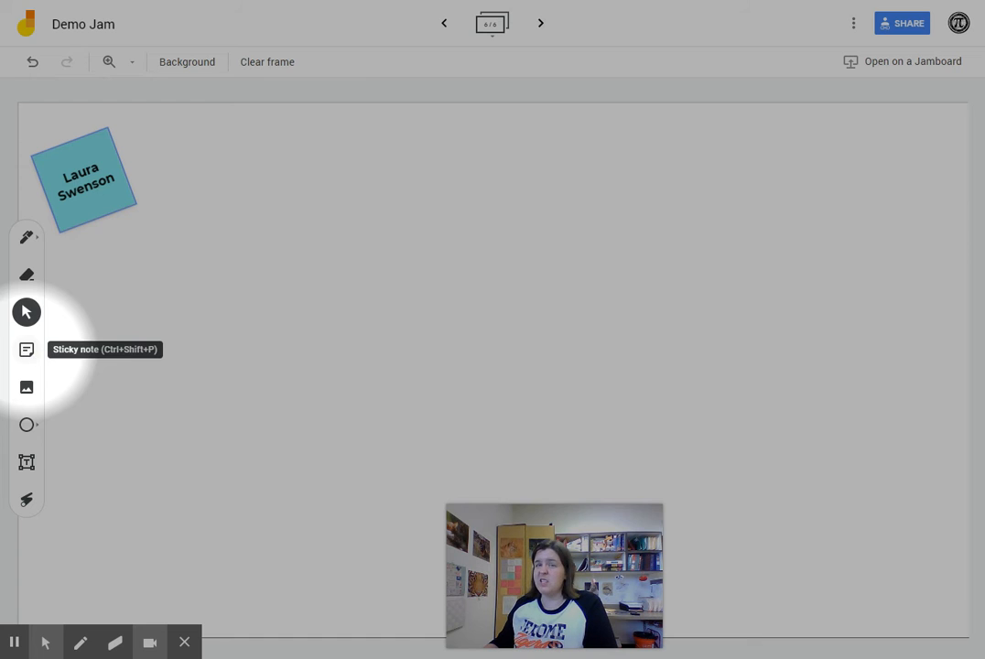
Add a green sticky note reading 'L' to the frame
left_click(26, 350)
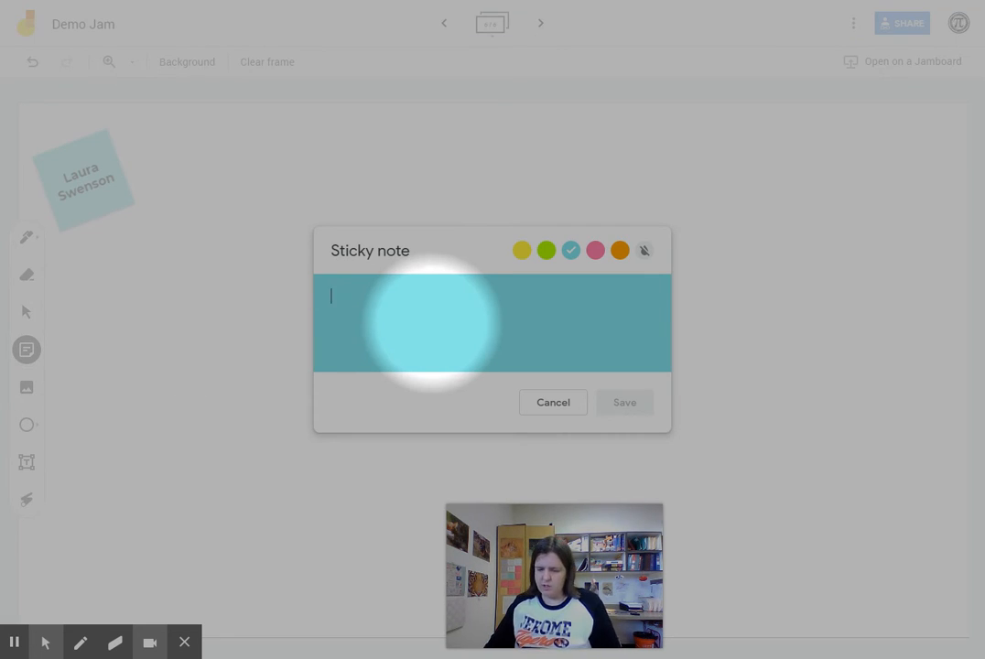
type("L")
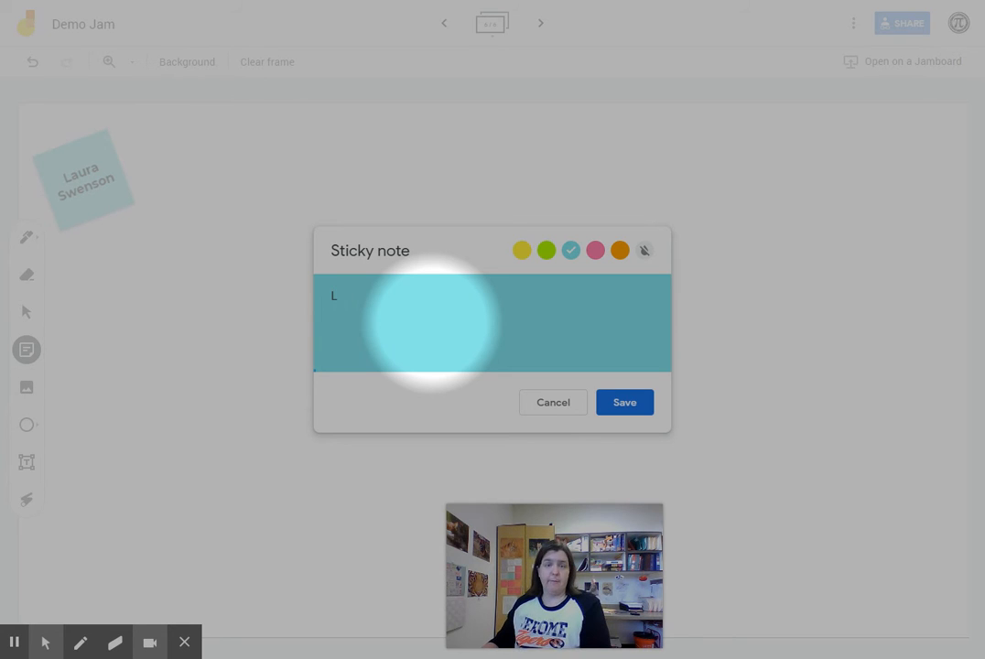
left_click(546, 250)
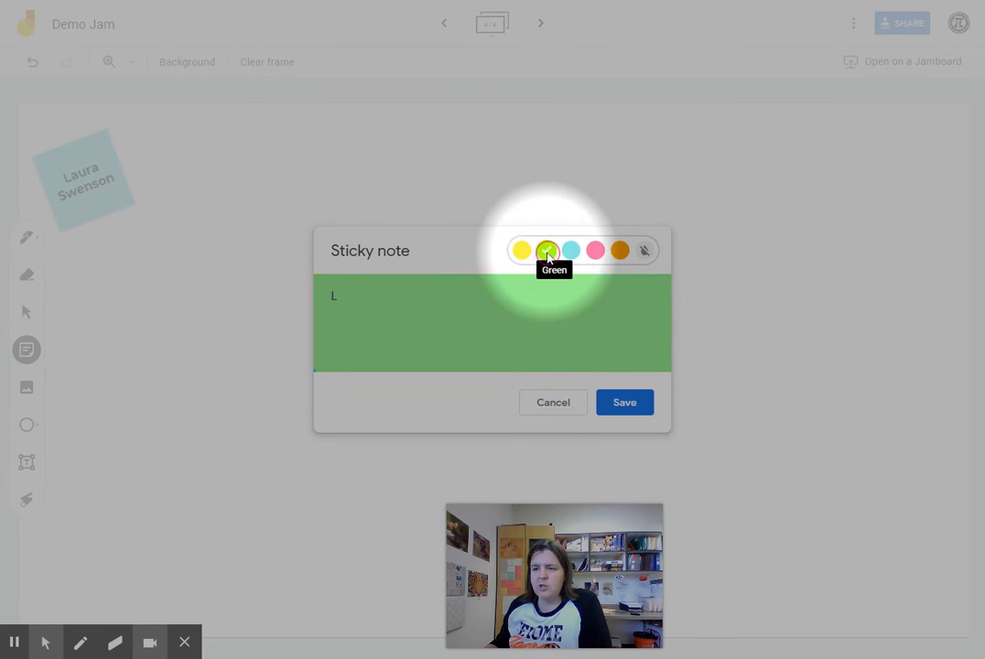
left_click(629, 406)
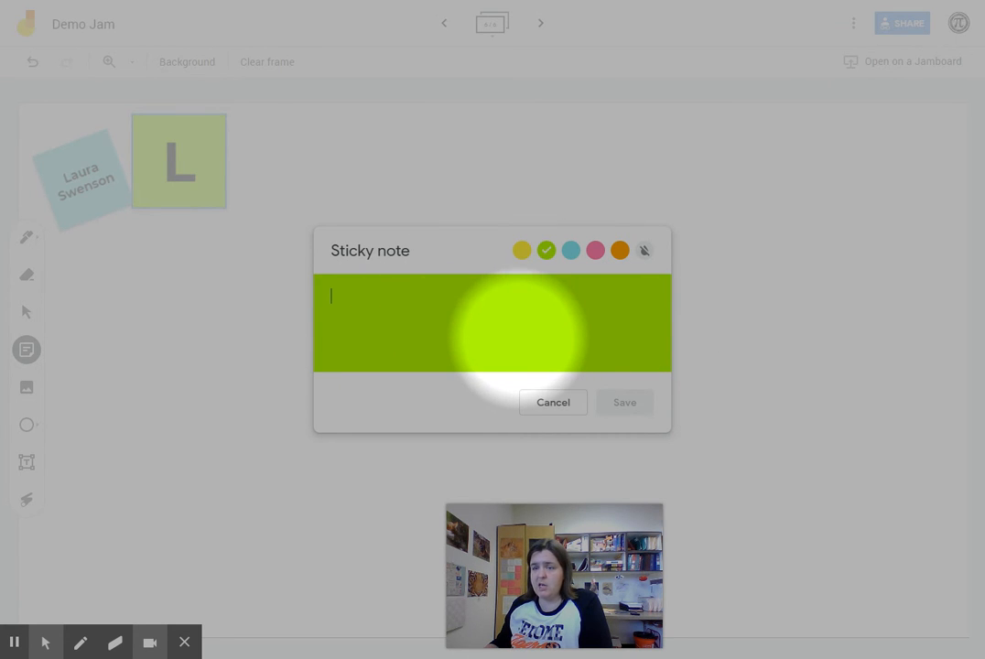
Greatly enlarge the green L note, place it upper right, and tilt it slightly clockwise
left_click(553, 403)
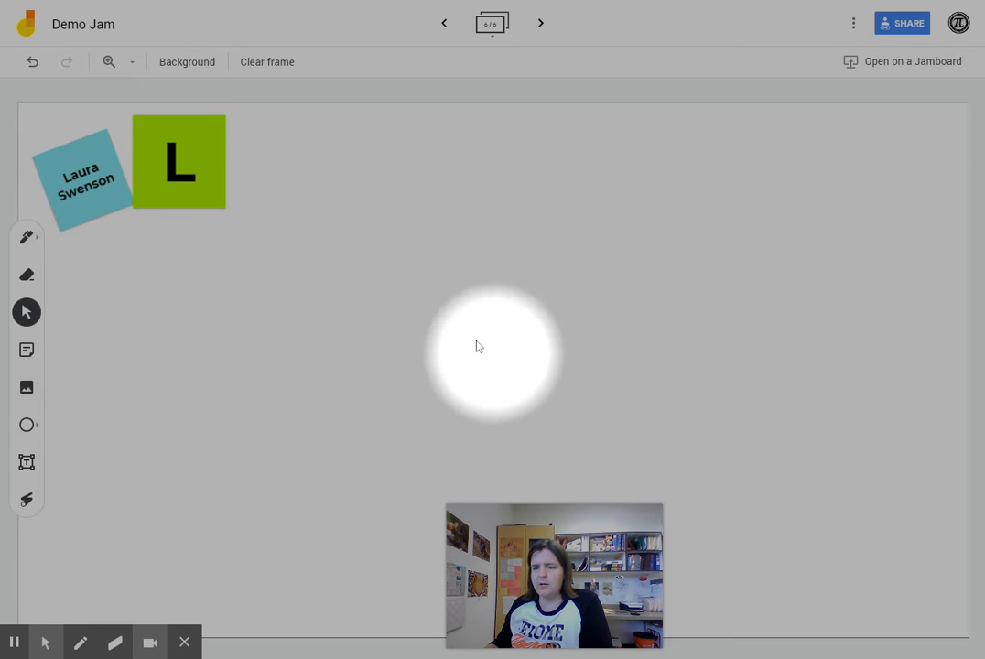
left_click_drag(196, 181, 677, 250)
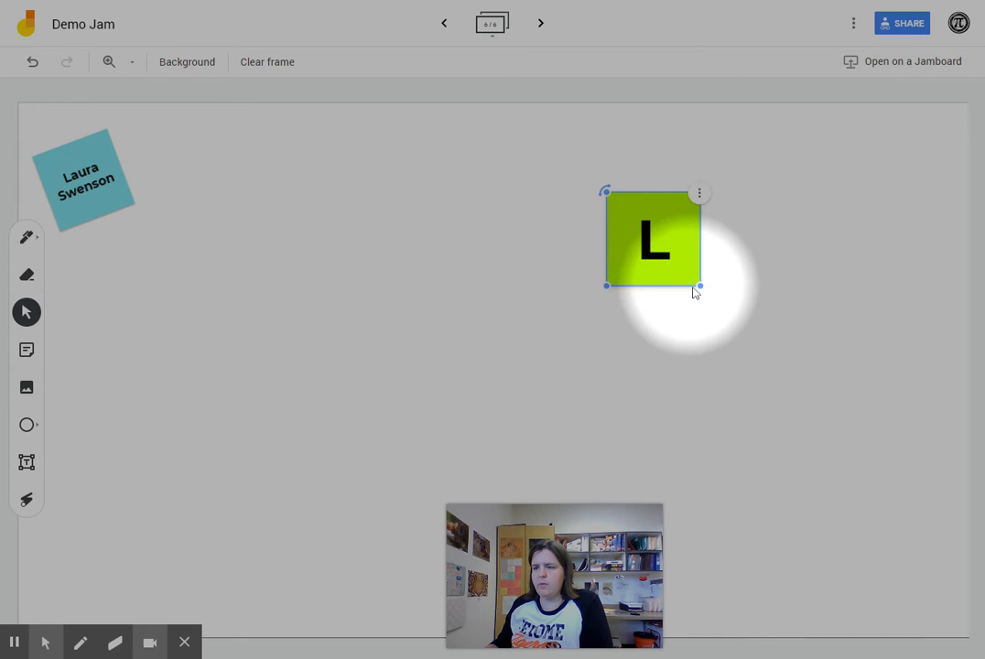
left_click_drag(699, 286, 849, 442)
left_click_drag(706, 352, 783, 282)
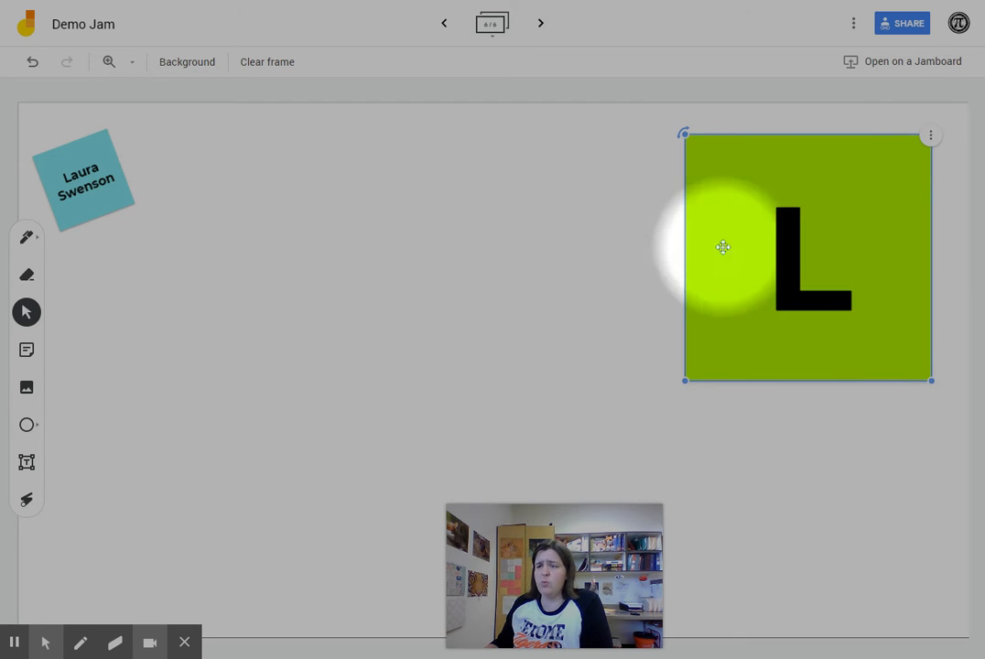
left_click(672, 257)
left_click(810, 308)
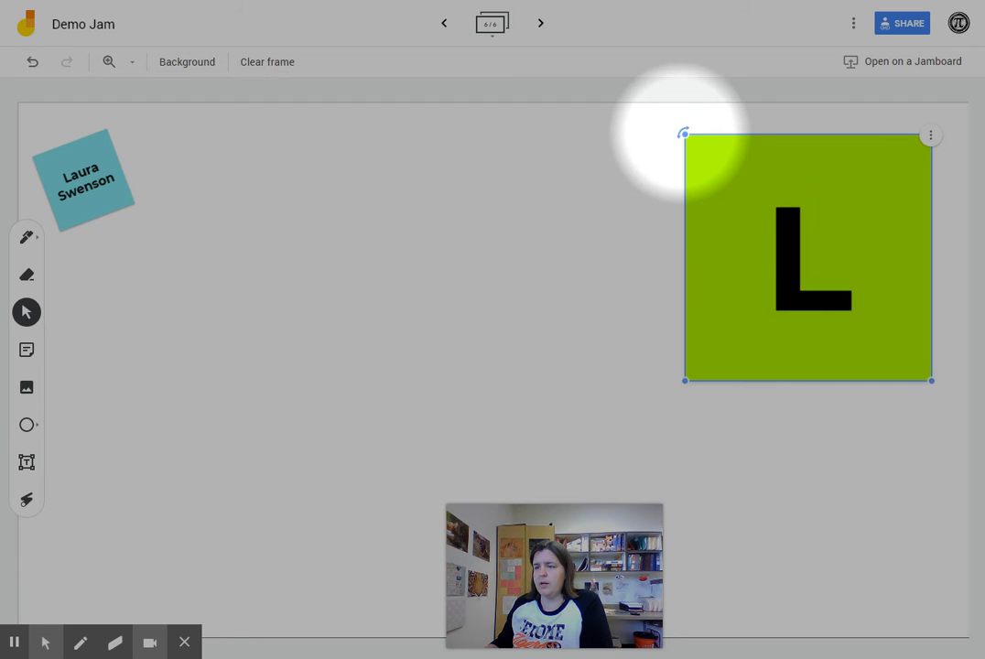
left_click_drag(684, 134, 705, 115)
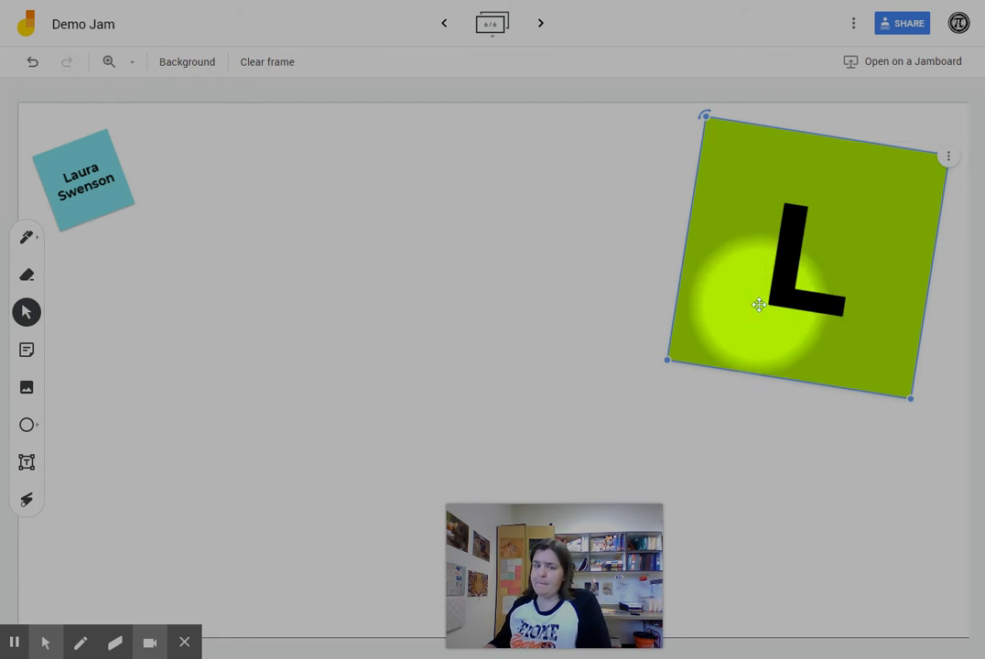
left_click(367, 345)
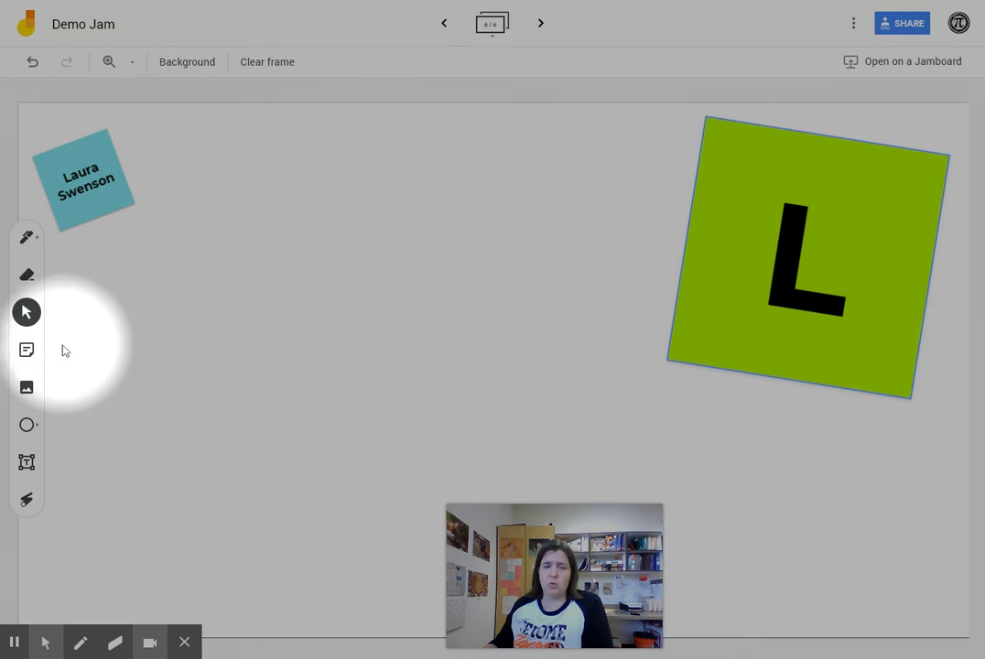
Add yellow sticky notes reading 'Llamas', 'Lunch', 'Lost in Thought' and 'Lakes' in a row
left_click(27, 352)
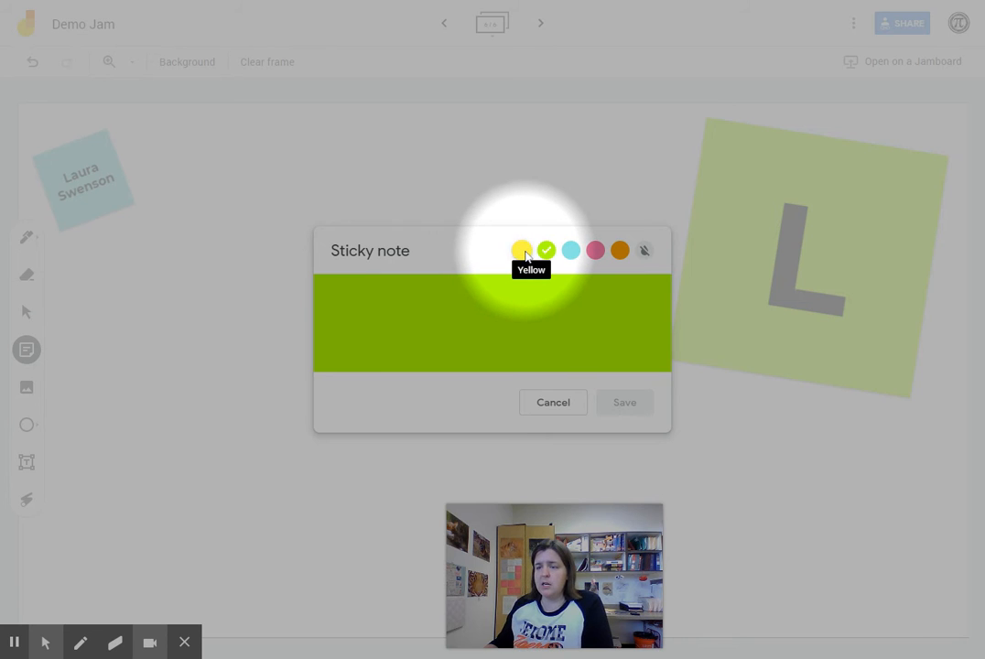
left_click(522, 251)
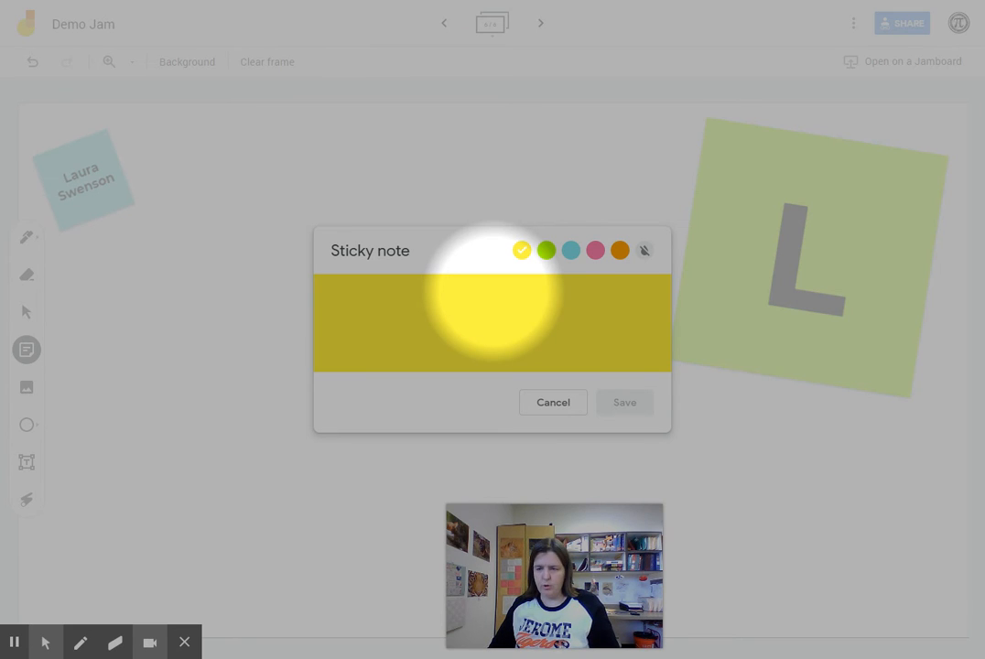
type("Llamas")
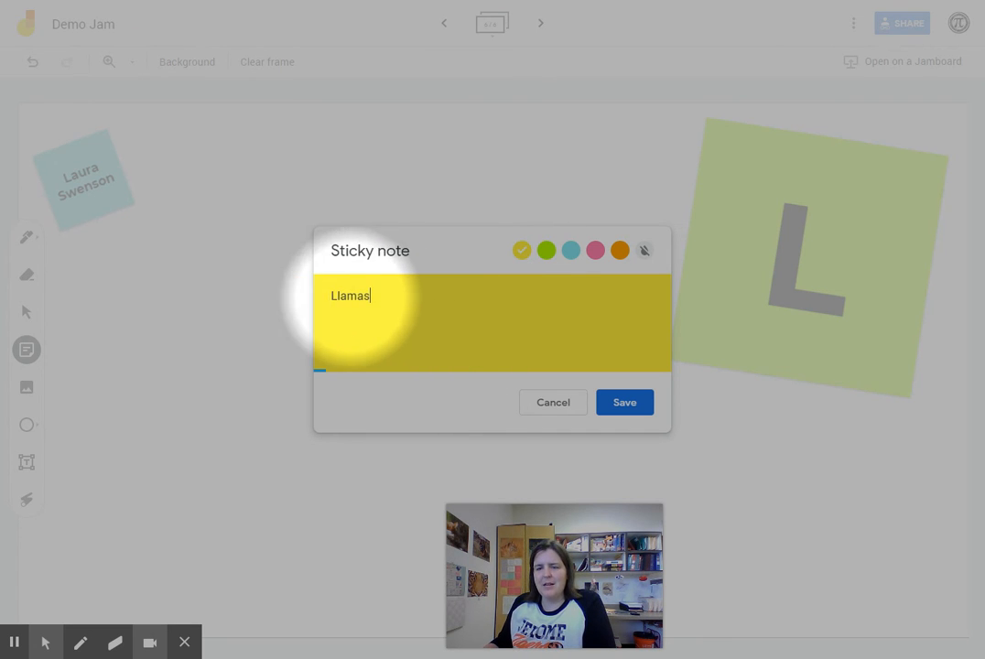
left_click(623, 404)
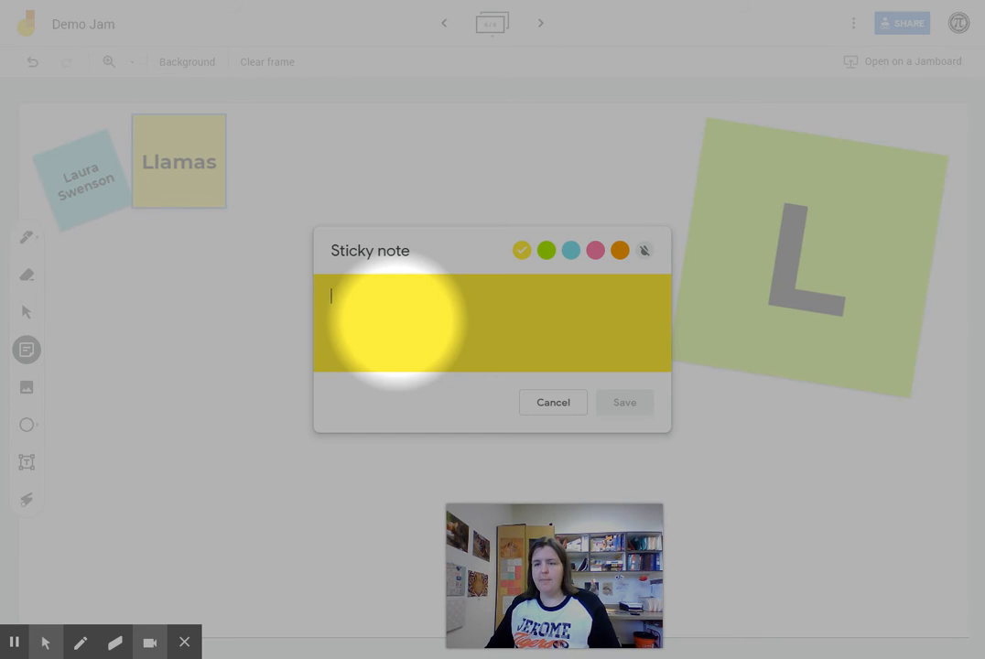
type("Lunch")
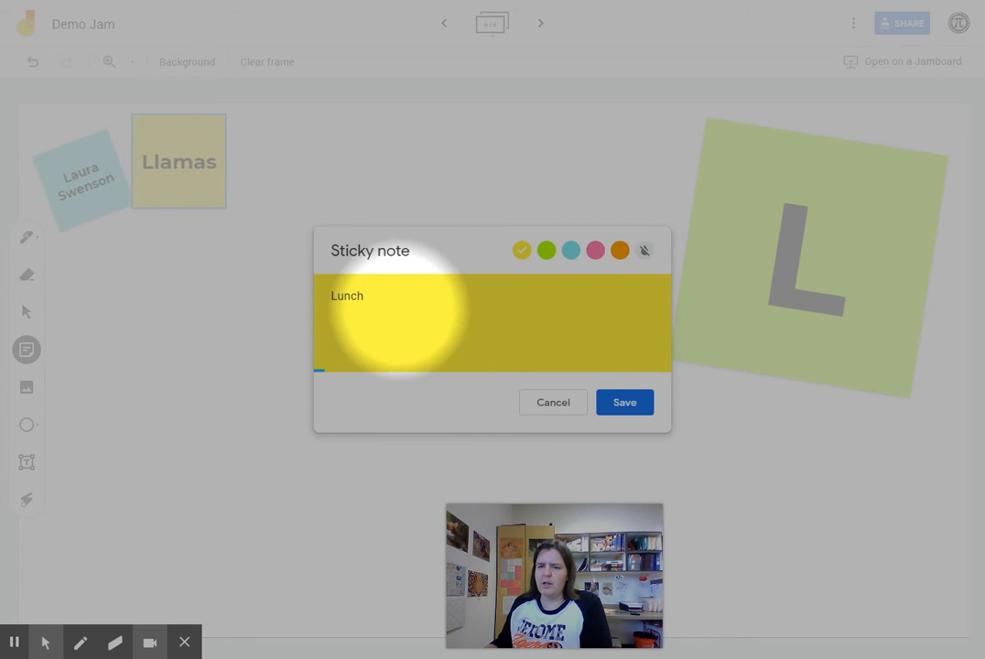
left_click(630, 404)
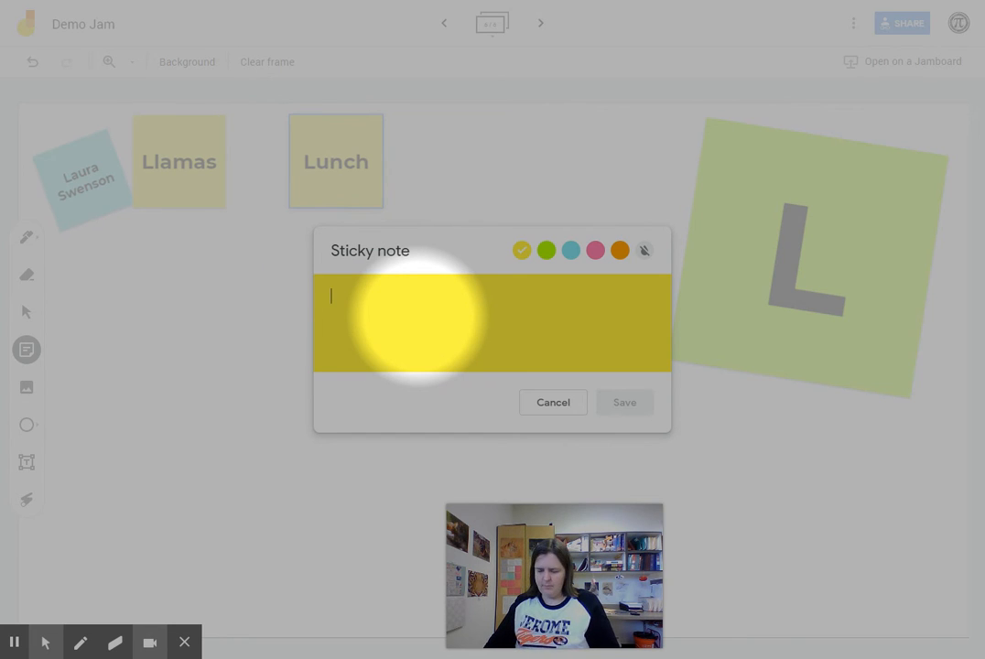
type("Lost in Thought")
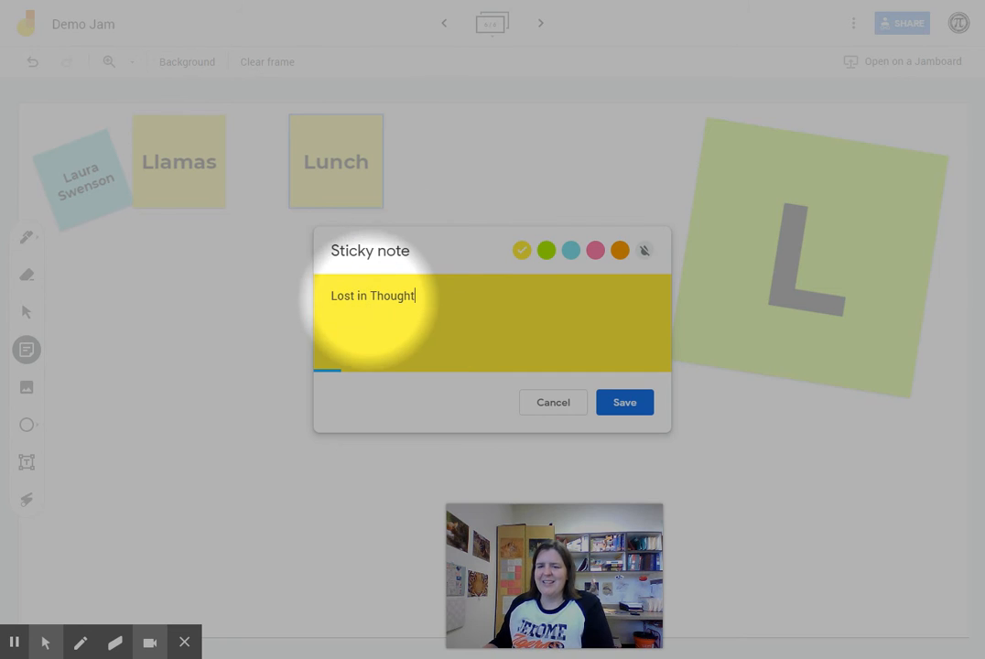
left_click(637, 405)
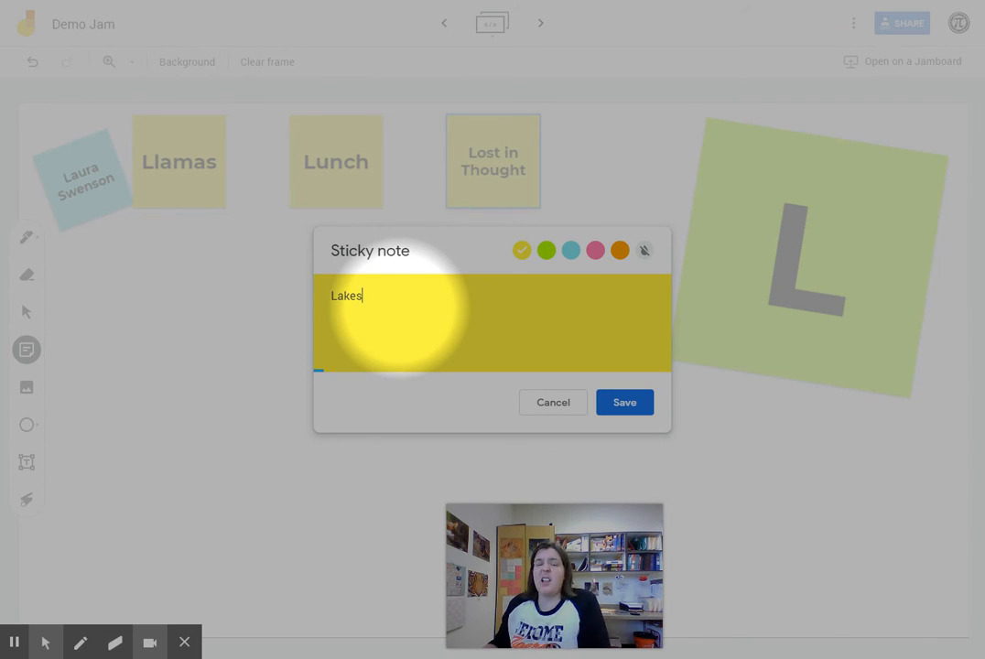
left_click(623, 403)
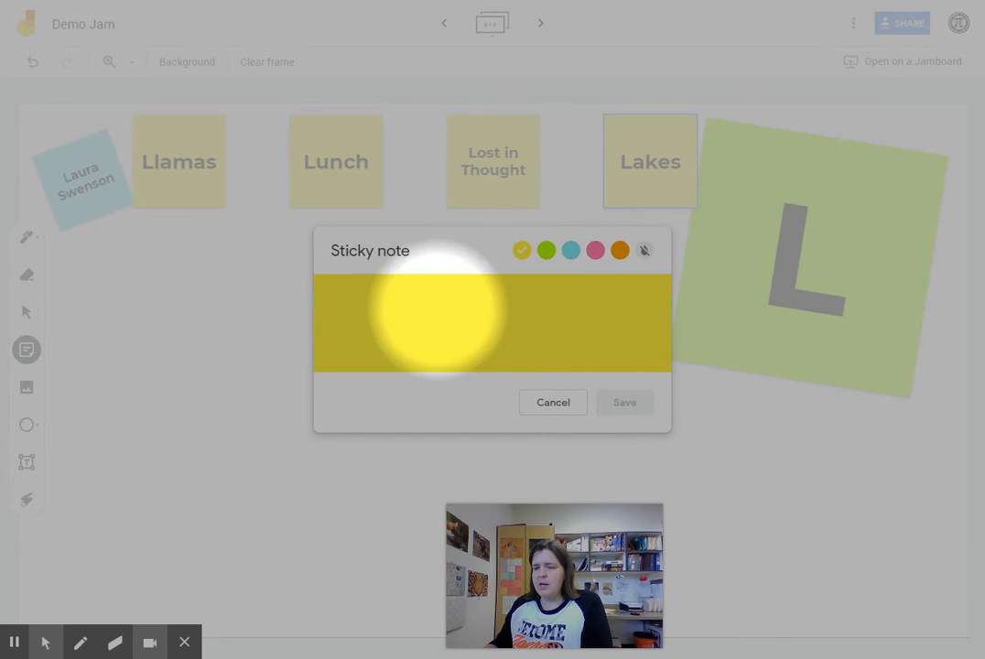
left_click(561, 404)
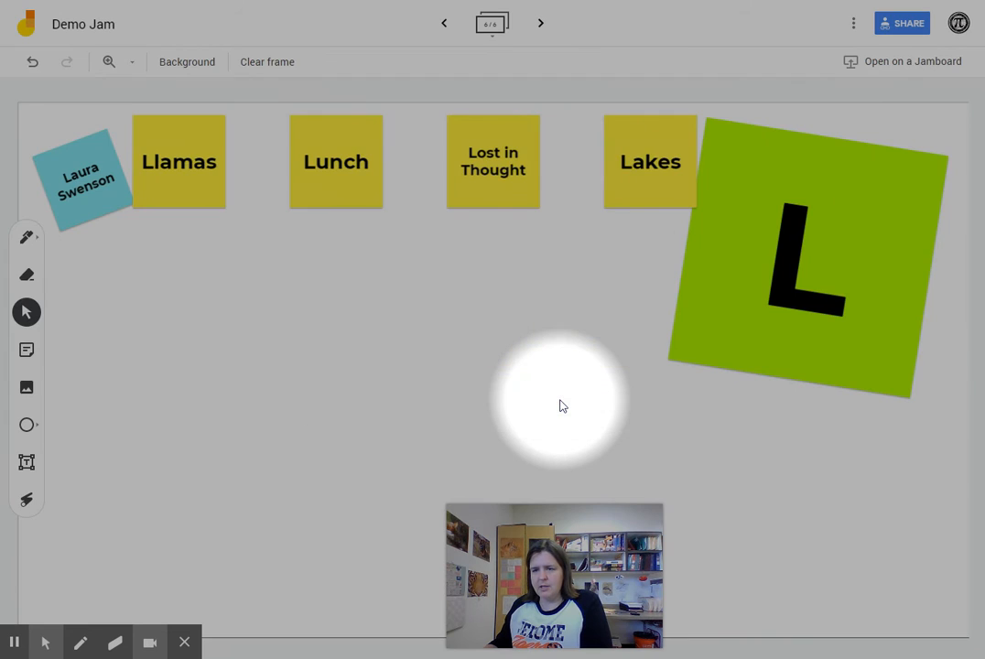
Spread the yellow notes: Lakes lower right, Lunch lower left, Lost in Thought centre, Llamas upper middle
left_click_drag(634, 188, 891, 542)
left_click_drag(510, 192, 578, 297)
left_click_drag(343, 181, 176, 520)
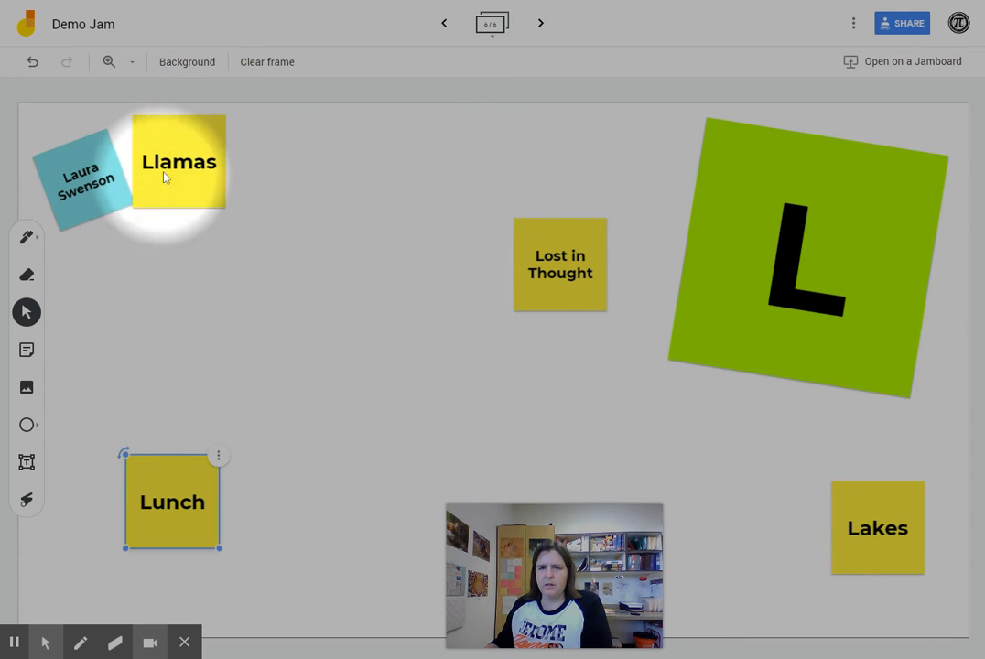
left_click_drag(190, 181, 343, 243)
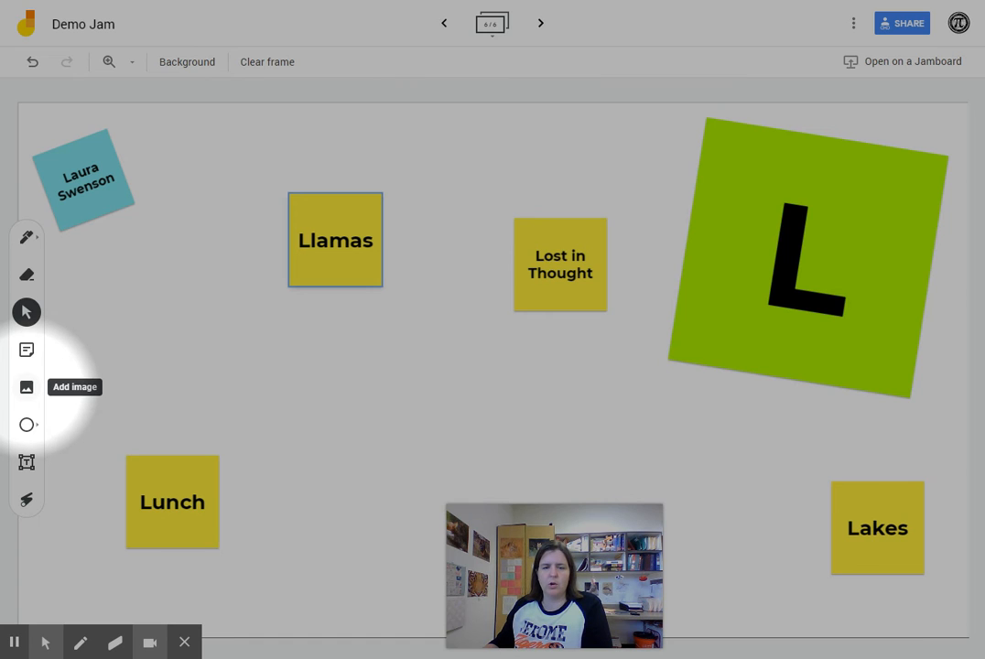
Insert the maze-head picture from a Google image search for 'lost in thought'
left_click(27, 389)
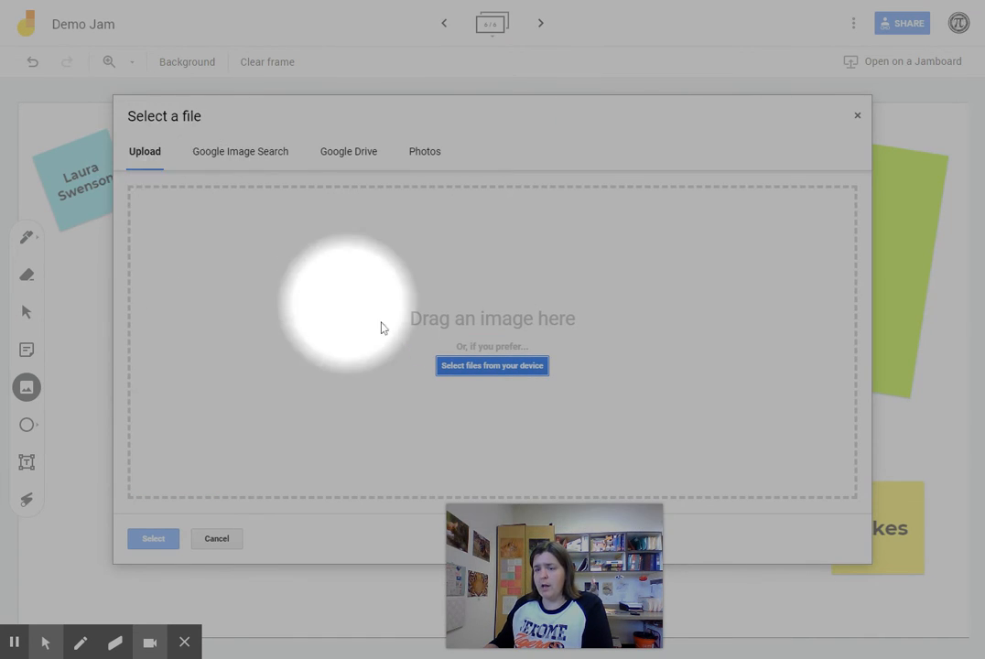
left_click(254, 157)
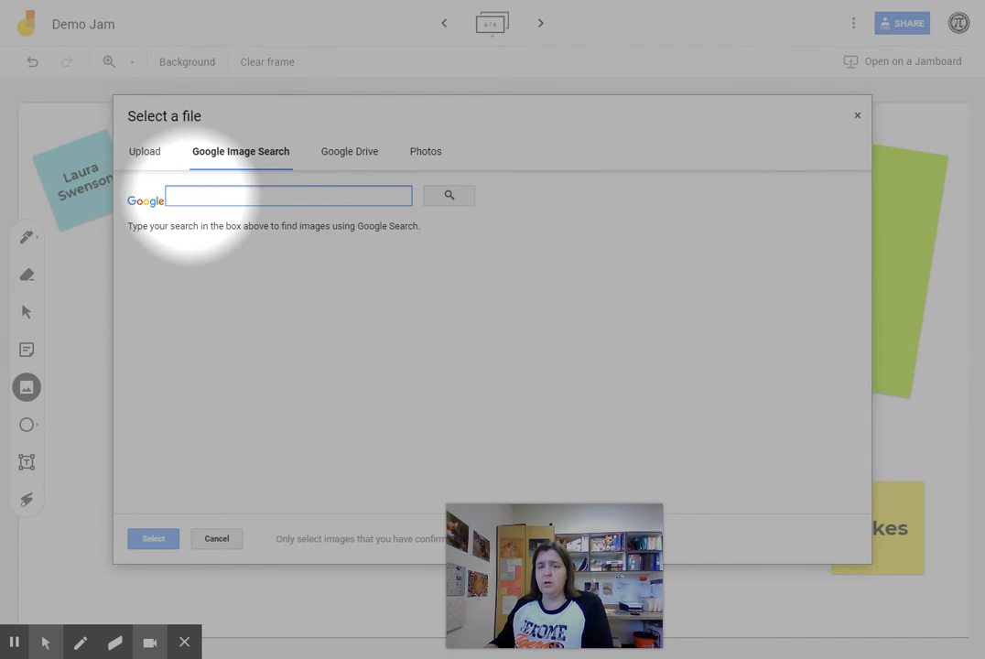
left_click(450, 200)
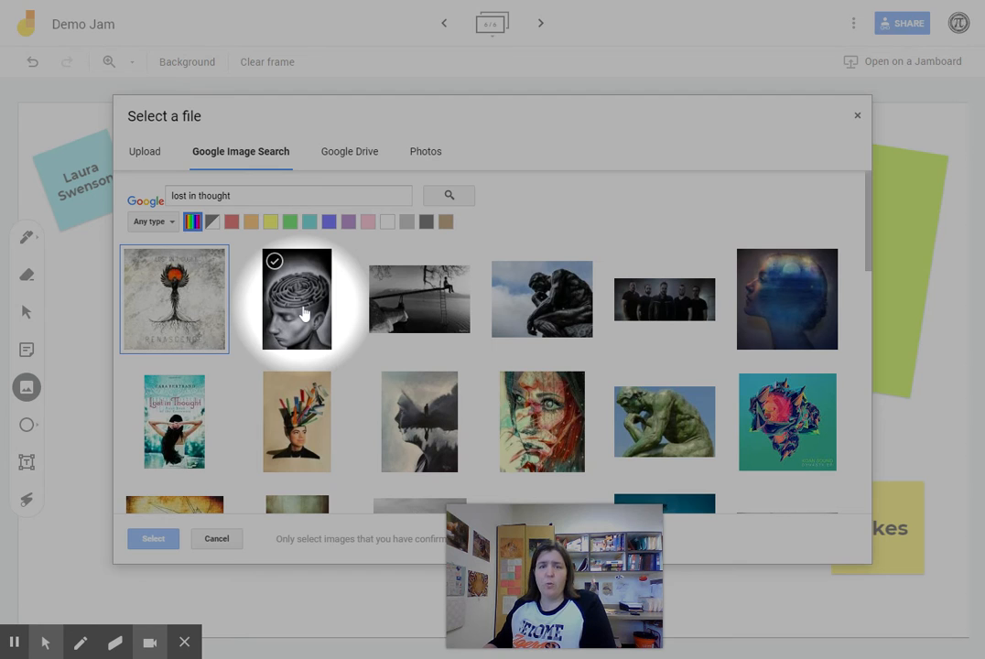
left_click(305, 314)
left_click(149, 541)
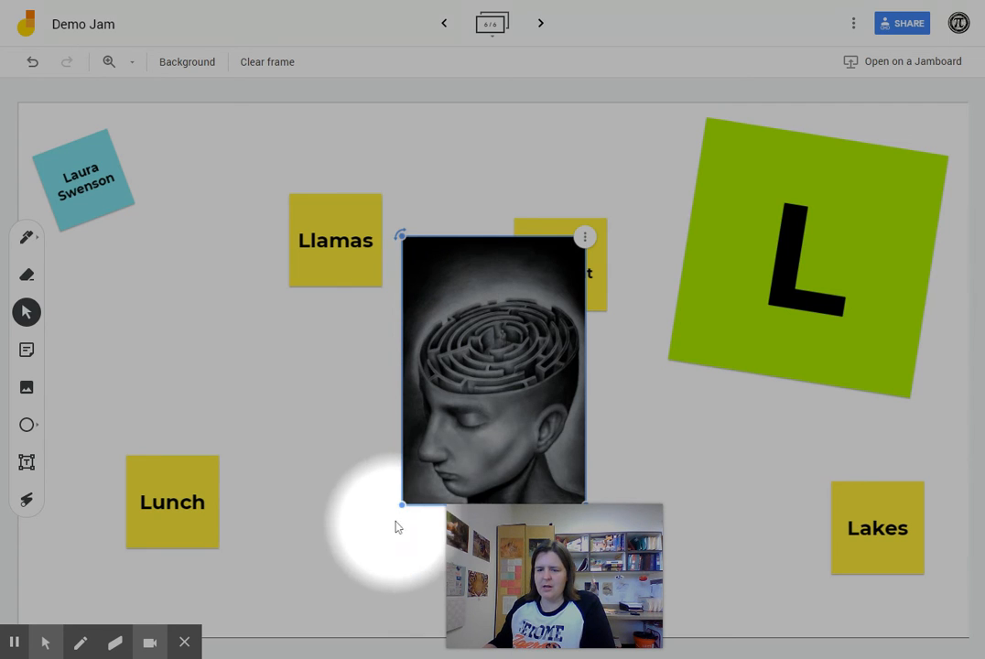
Shrink and tilt the maze-head picture, move it up-right, and bring Lost in Thought forward beneath it
left_click_drag(403, 504, 478, 418)
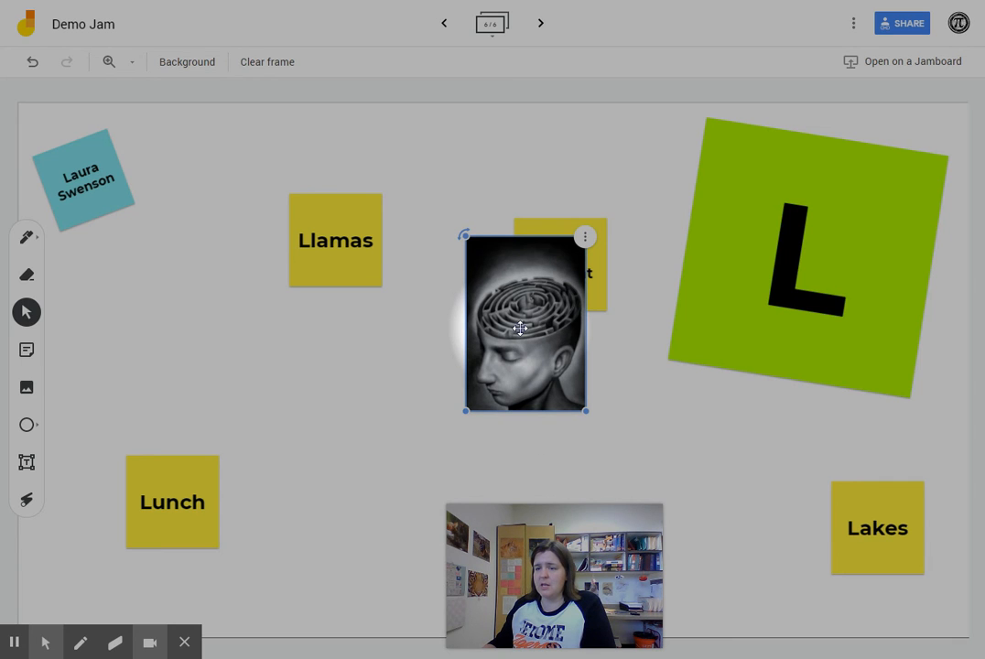
left_click_drag(464, 235, 464, 262)
left_click_drag(542, 324, 583, 218)
left_click(529, 277)
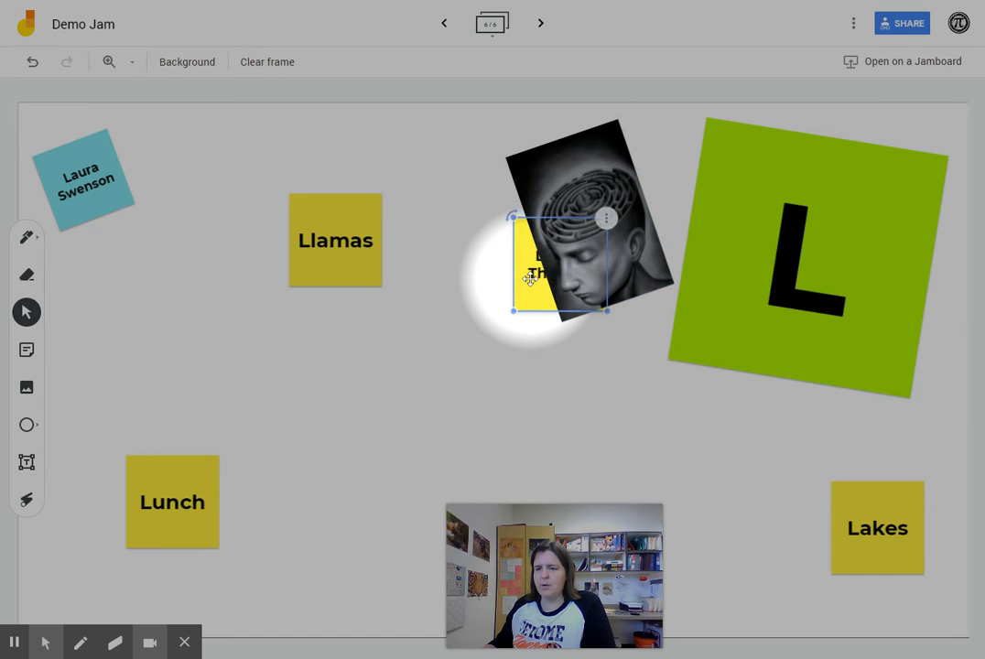
left_click_drag(530, 288, 553, 366)
left_click(456, 384)
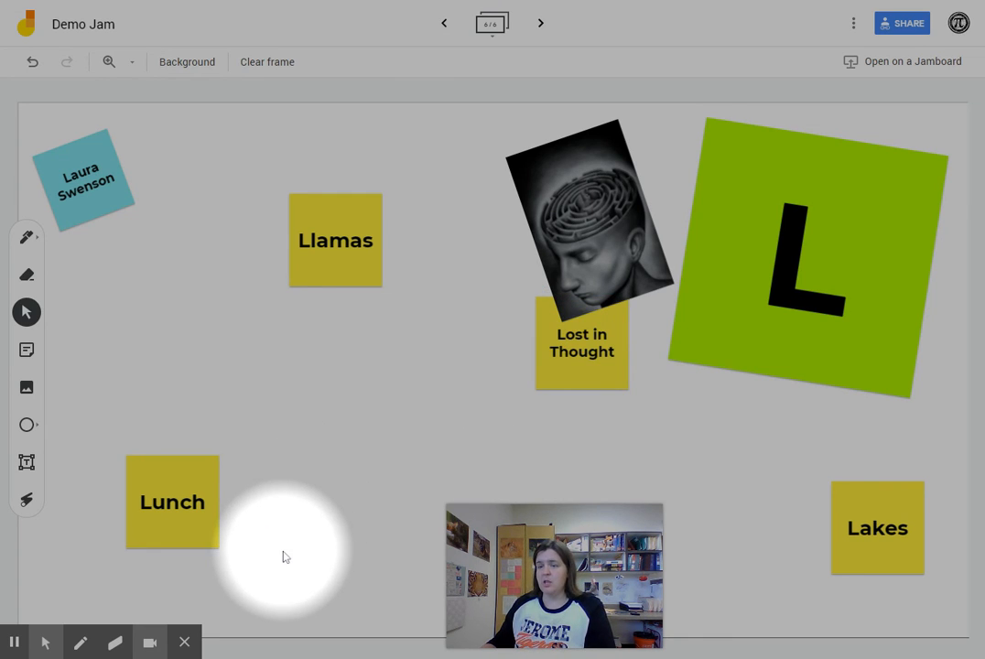
Search Google images for 'llamas' and insert the first llama photo onto the frame
mouse_move(132, 549)
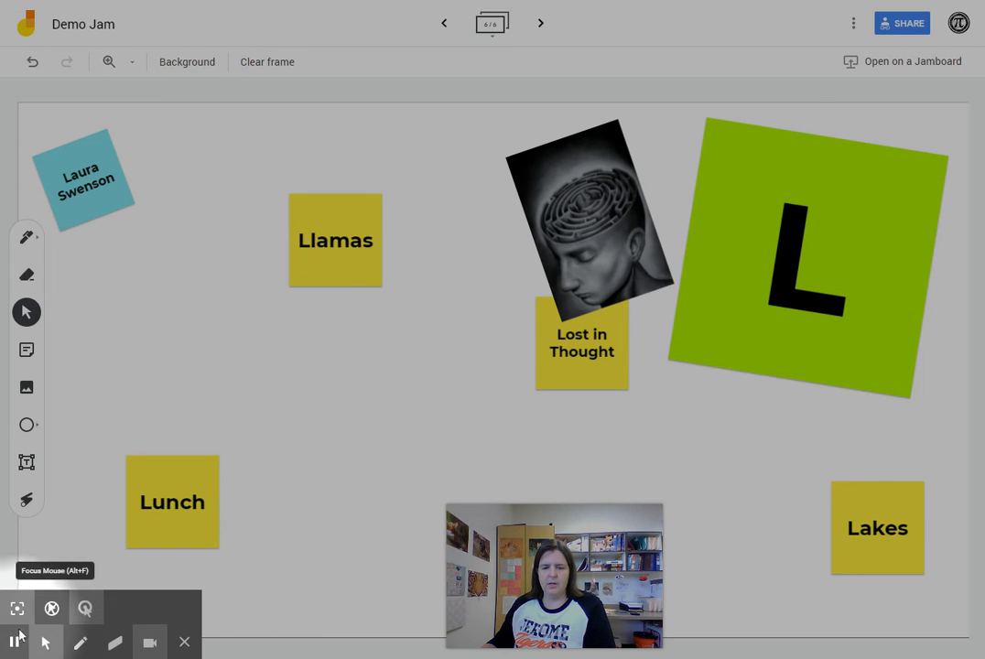
left_click(27, 389)
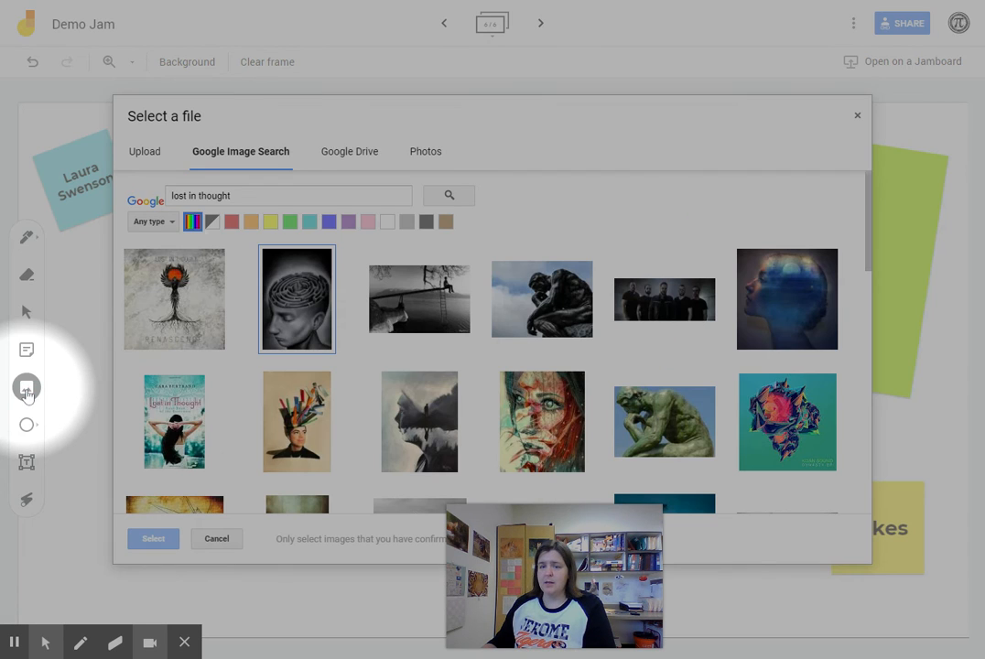
triple_click(194, 196)
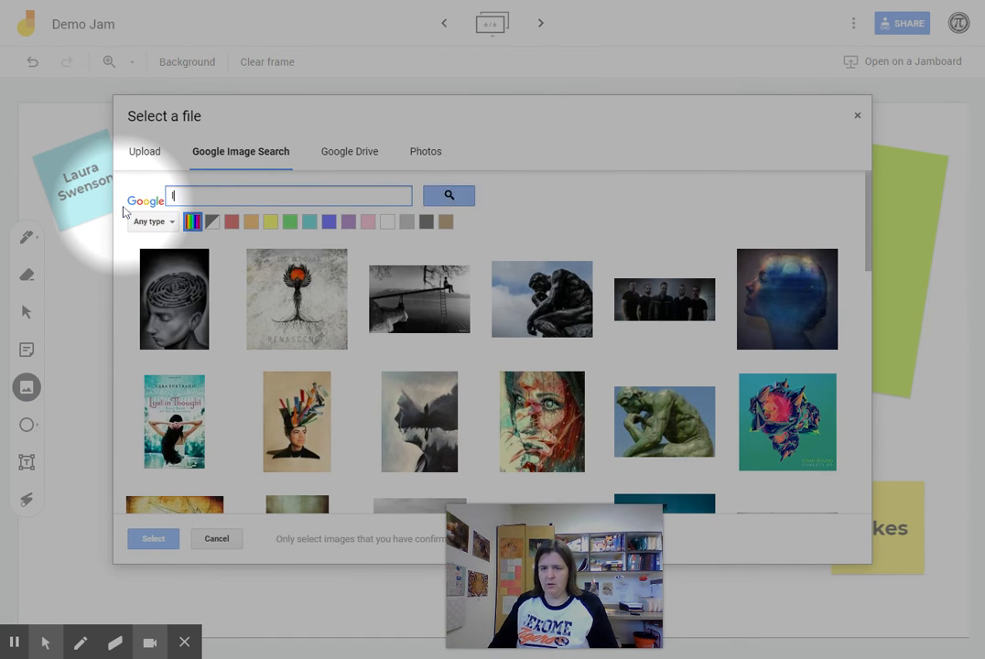
key("Return")
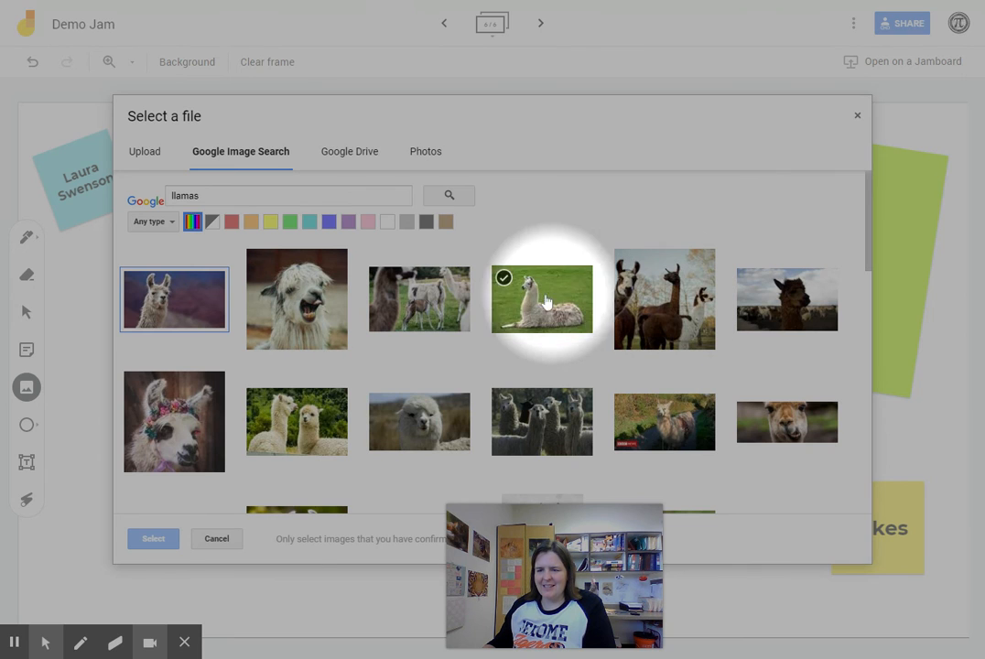
left_click(167, 297)
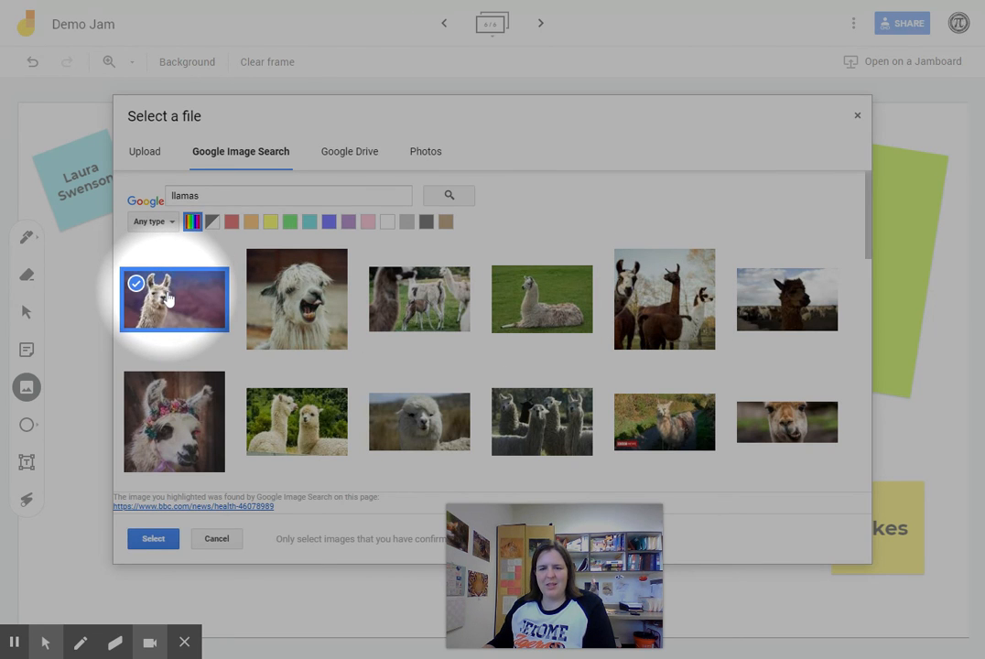
left_click(153, 538)
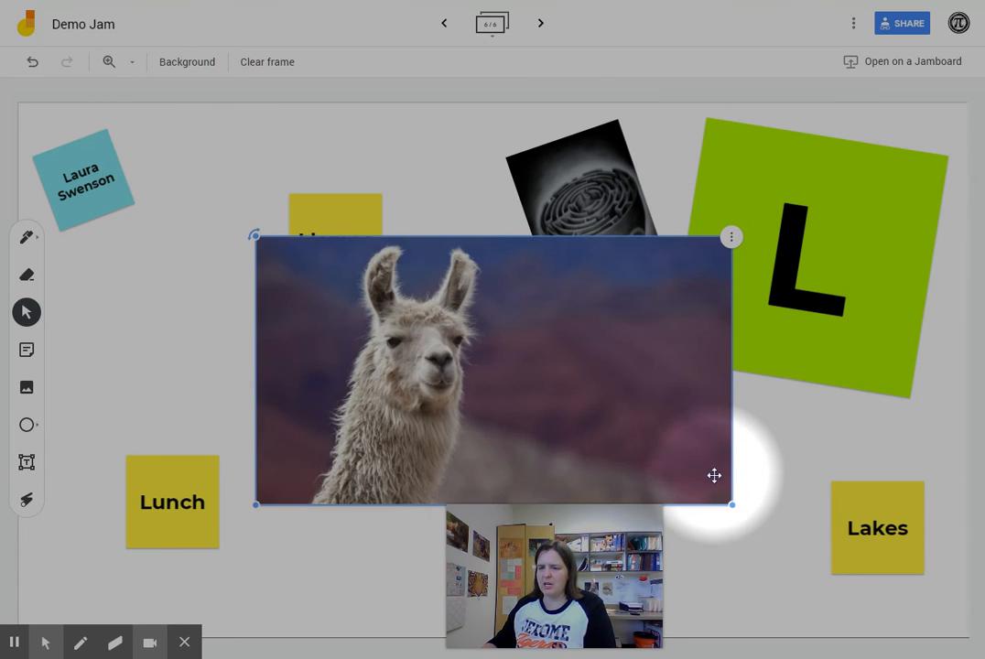
Shrink the llama photo, tilt it at the left of the frame, and set the Llamas note on its top edge
left_click_drag(732, 504, 497, 374)
left_click_drag(417, 349, 324, 368)
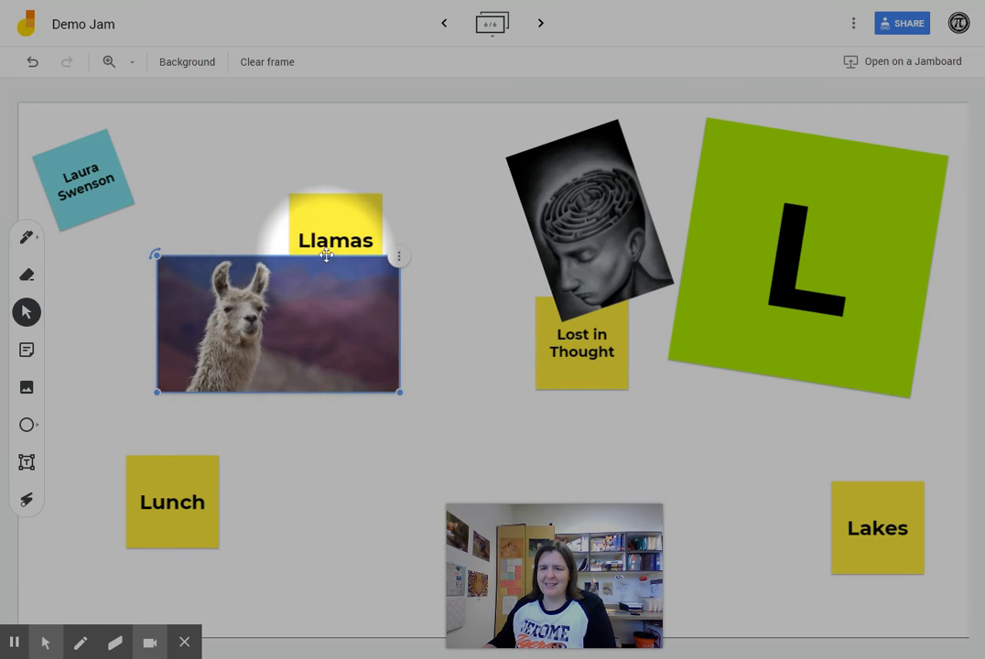
left_click_drag(337, 220, 358, 139)
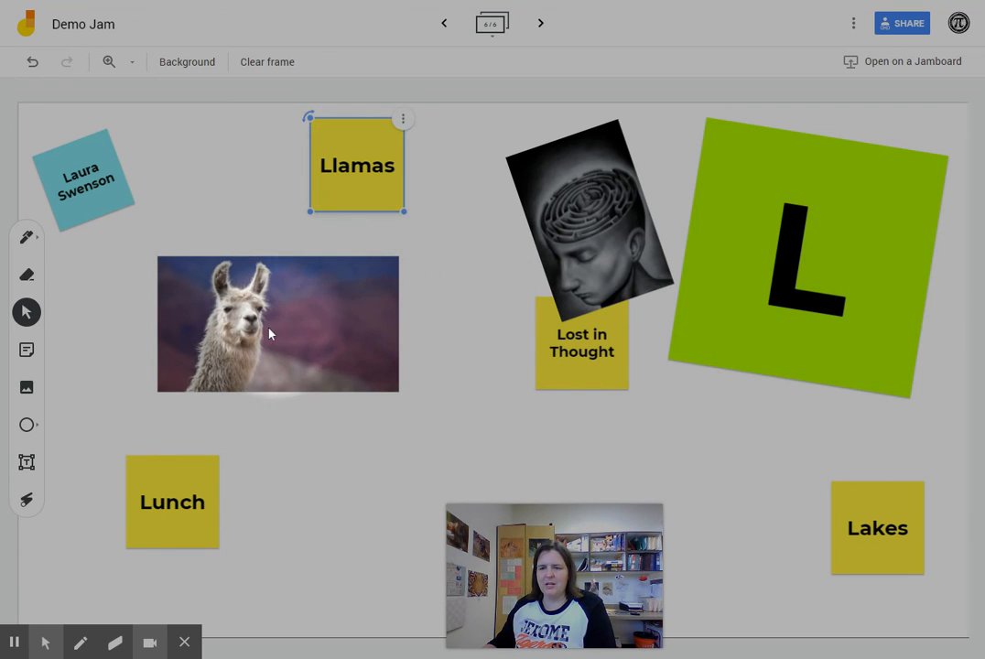
left_click_drag(269, 328, 293, 279)
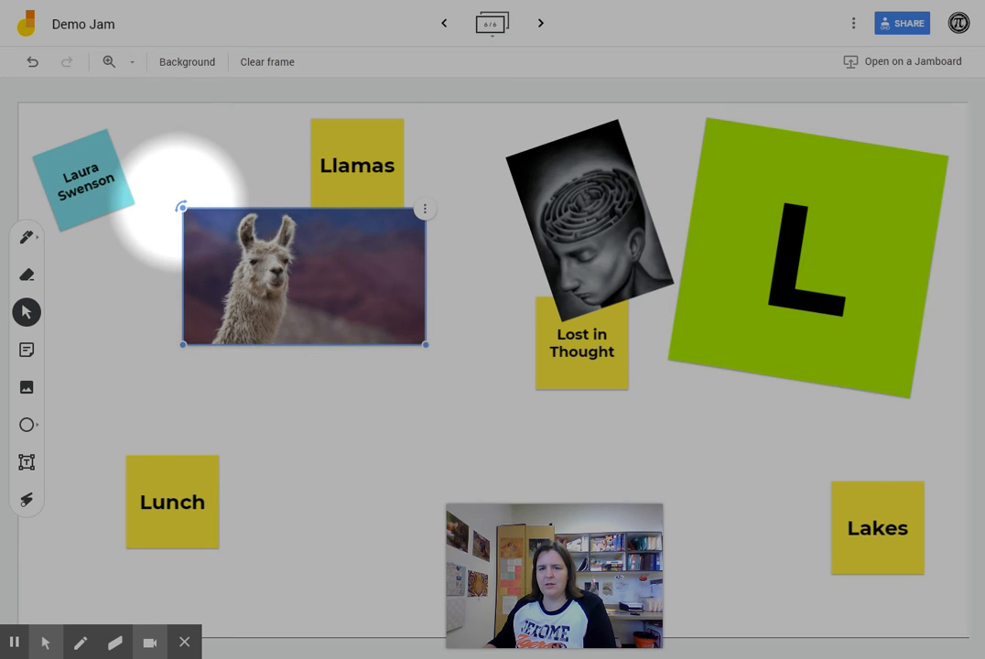
left_click_drag(183, 208, 207, 175)
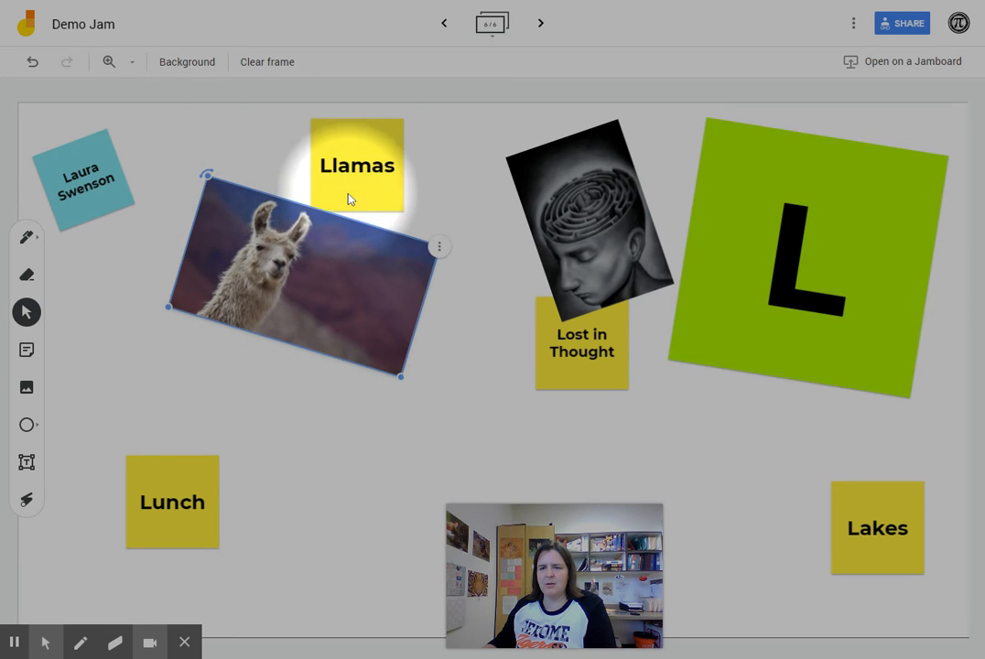
left_click_drag(346, 195, 365, 224)
left_click(431, 403)
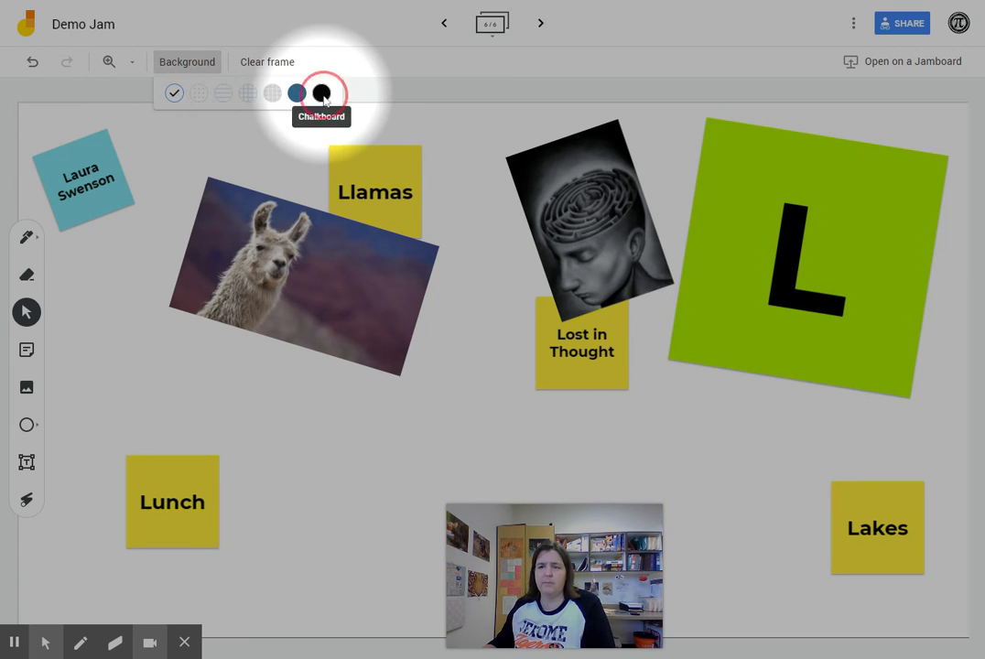
Try the black chalkboard and grey grid backgrounds, then settle on the lighter grid
left_click(321, 93)
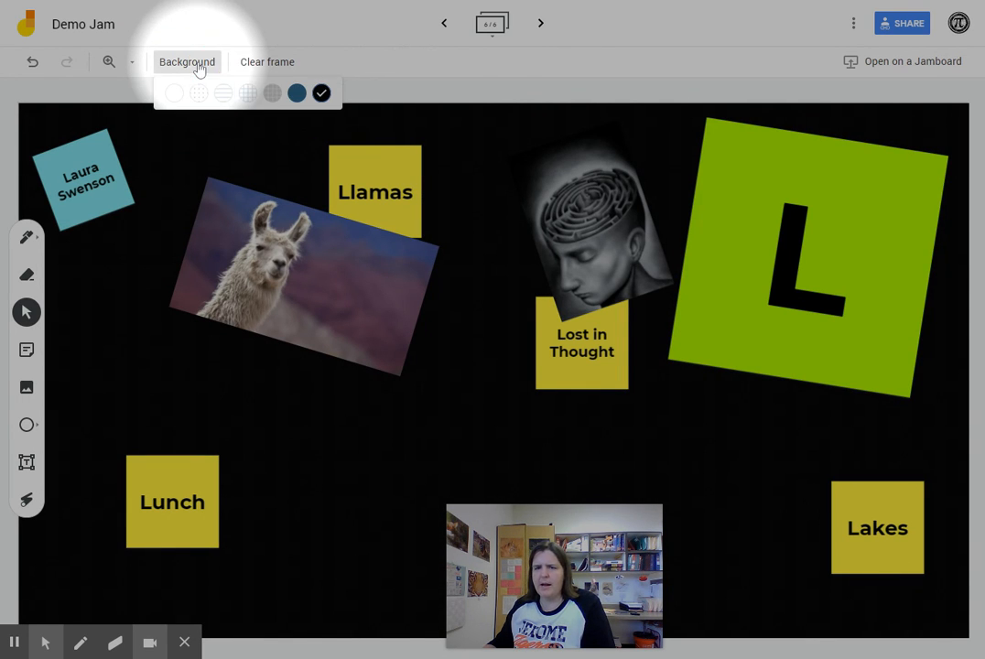
left_click(272, 94)
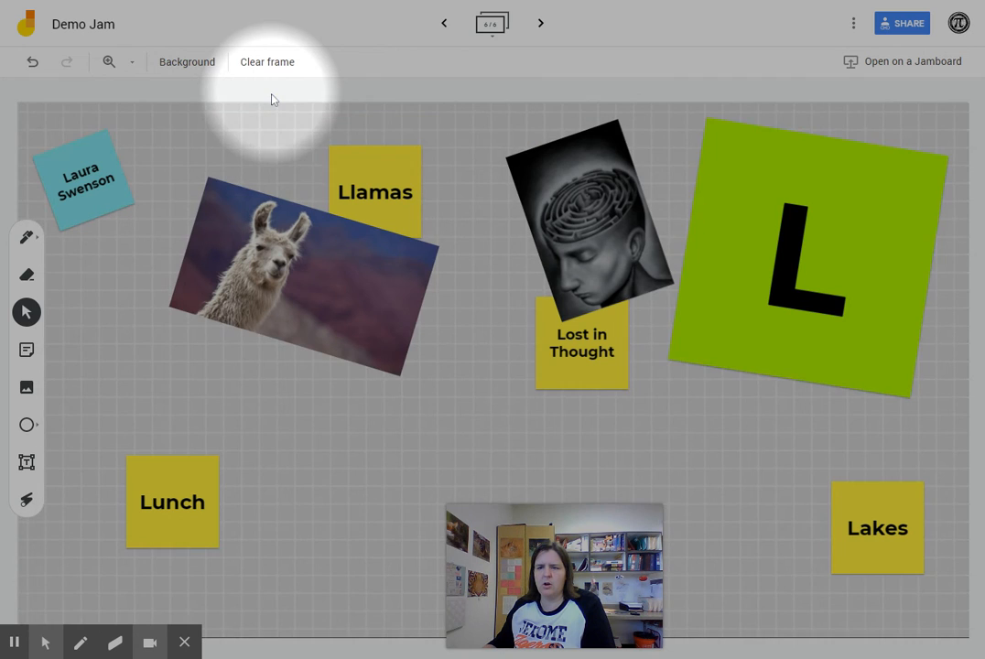
left_click(211, 64)
left_click(223, 92)
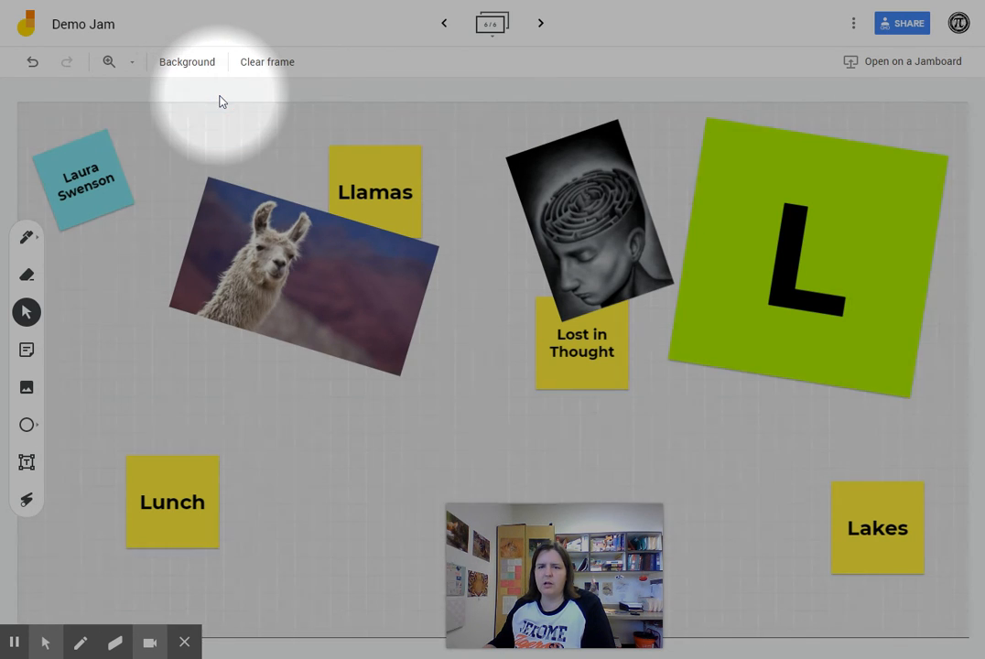